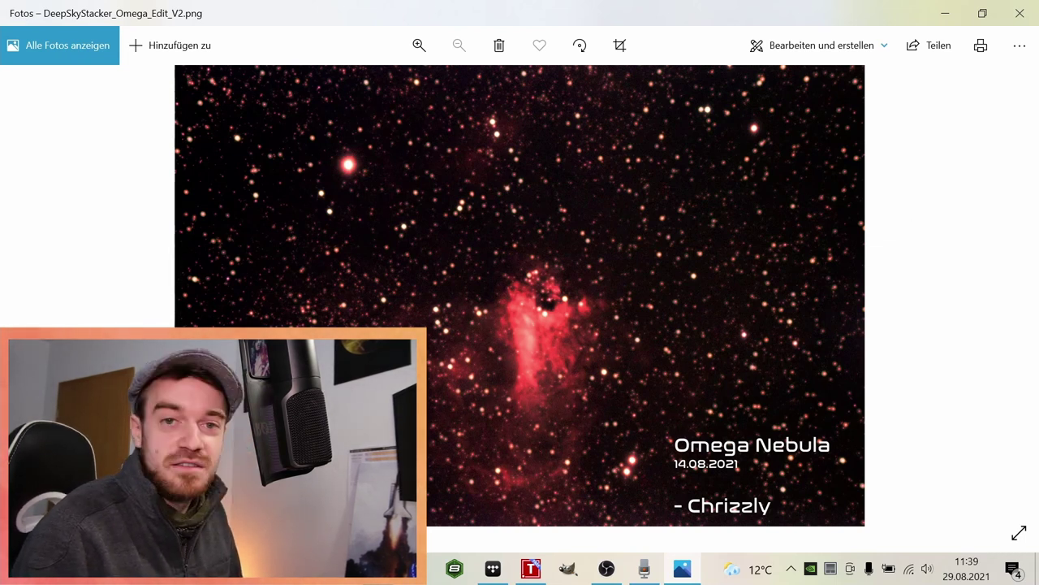
Launch Stellarium by searching 'stellarium' in Windows search and choosing the best match.
{"action": "key", "text": "super+s"}
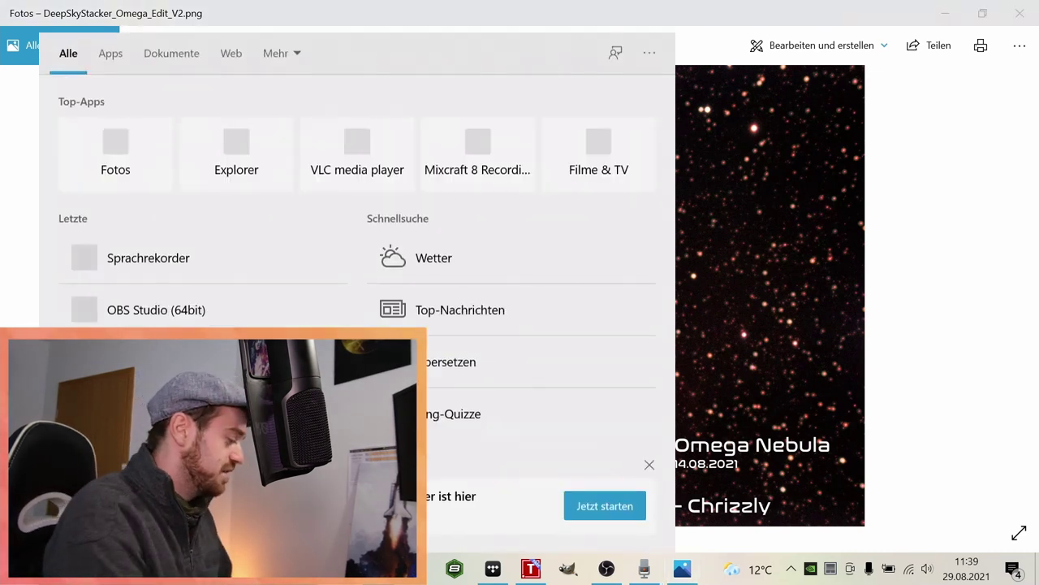
{"action": "type", "text": "stellarium"}
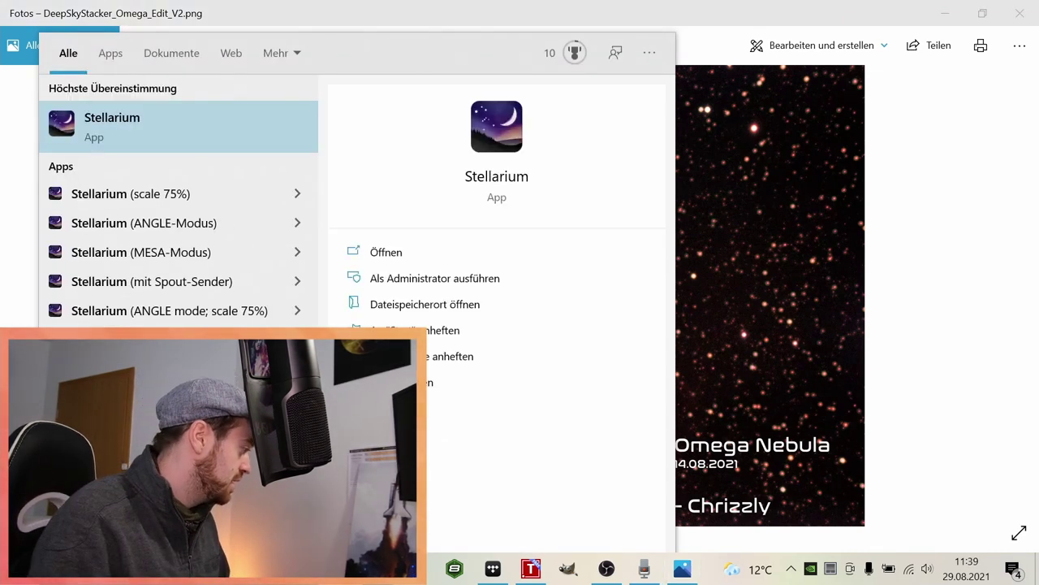
{"action": "left_click", "coordinate": [77, 145]}
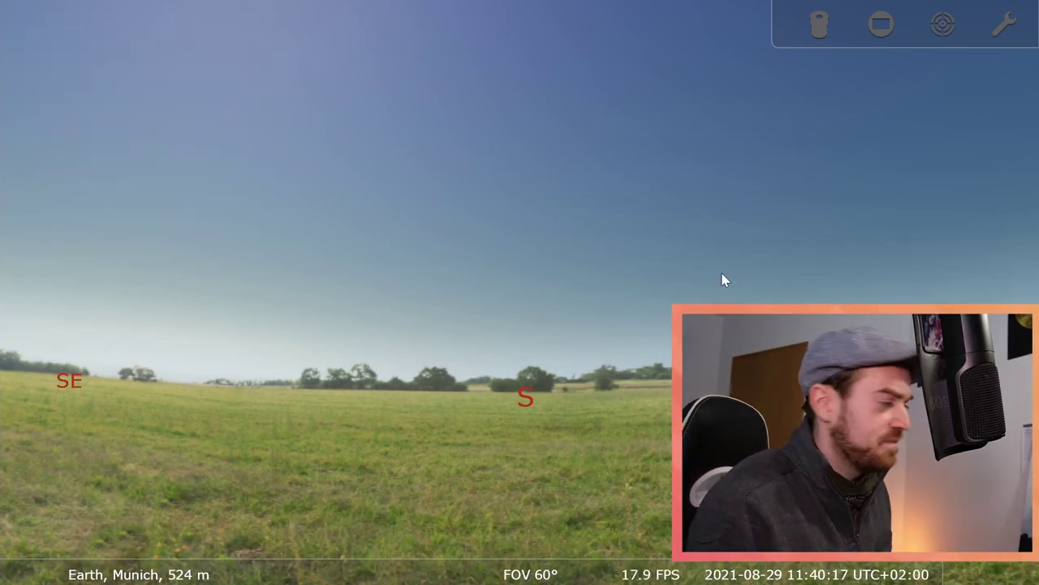
Open the Oculars configuration on its Telescopes tab, where ASKAR 400 / 72 is listed.
{"action": "left_click", "coordinate": [1005, 31]}
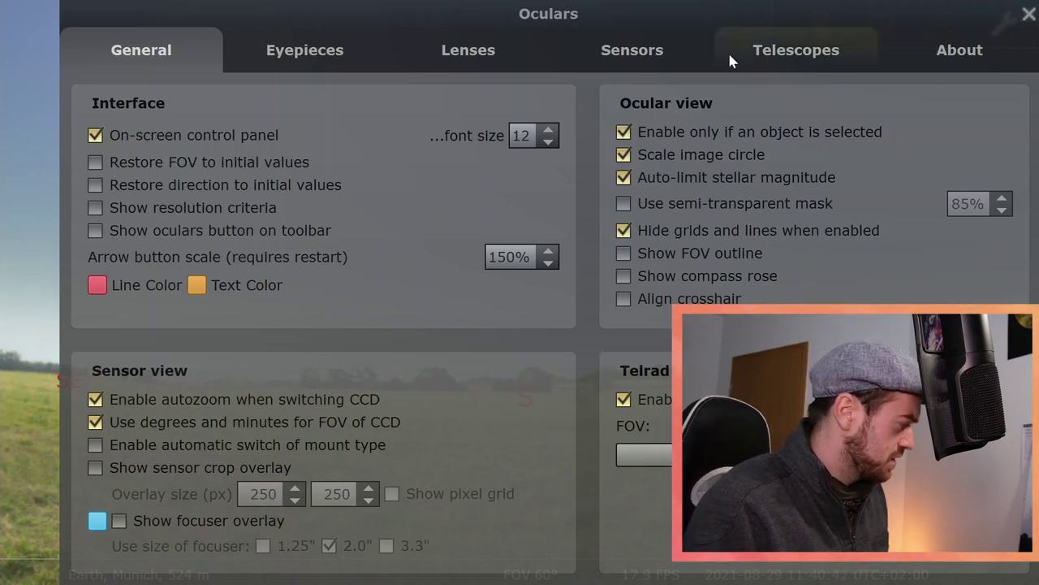
{"action": "left_click", "coordinate": [772, 57]}
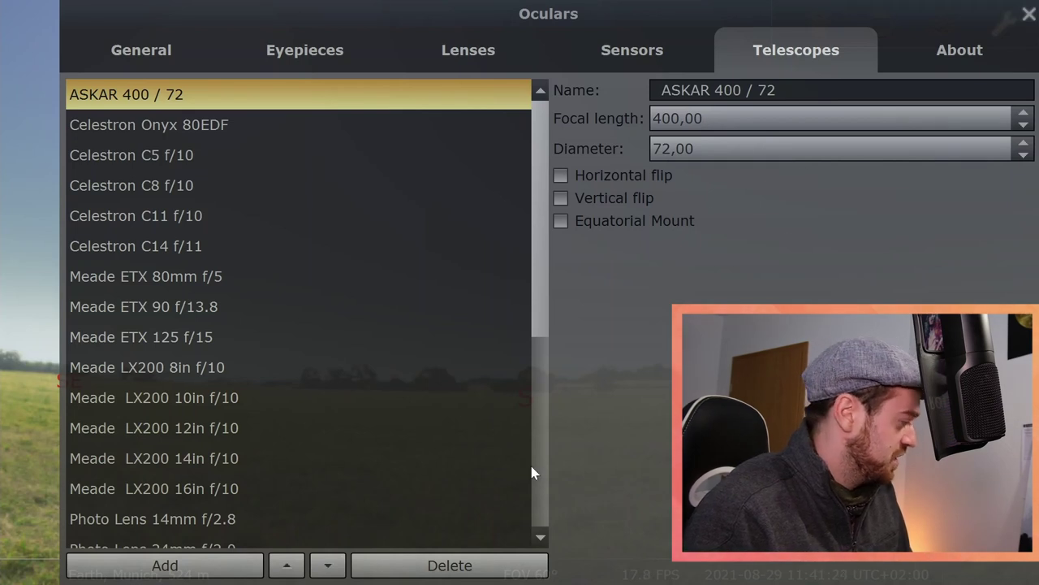
Select Telescope N200/800 (focal length 800, diameter 200) in the telescope list.
{"action": "scroll", "coordinate": [349, 370], "scroll_direction": "down", "scroll_amount": 4}
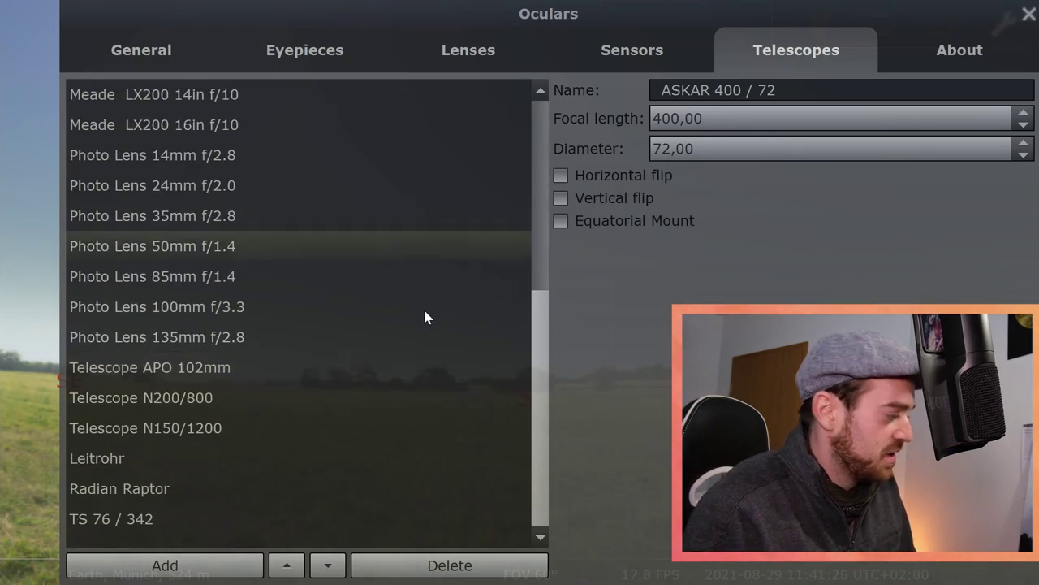
{"action": "left_click", "coordinate": [316, 398]}
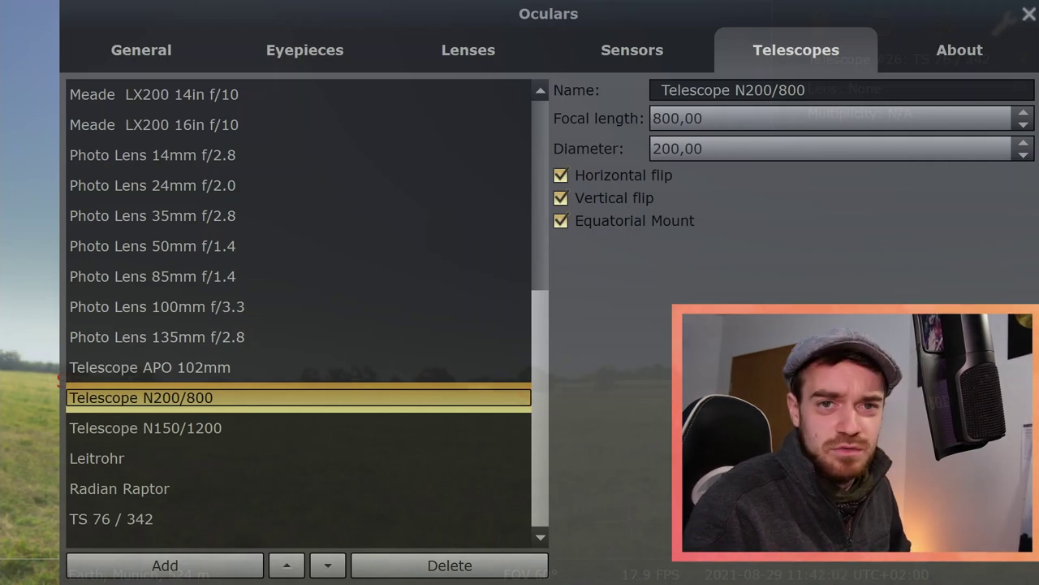
On the Sensors tab, select the ZWO ASI183 (5500×3670 pixels, 13,20×8,80 mm chip).
{"action": "left_click", "coordinate": [673, 51]}
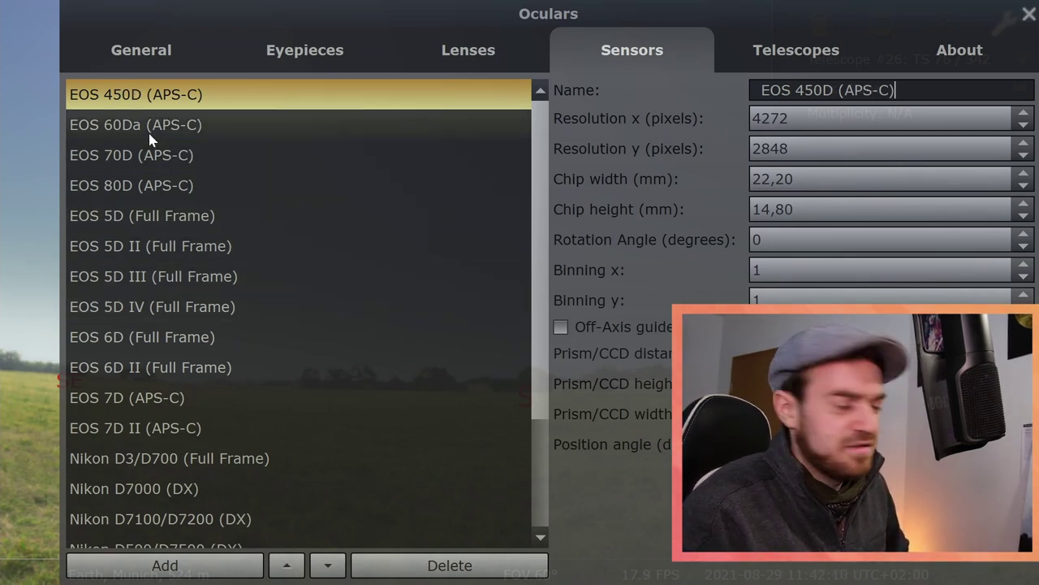
{"action": "scroll", "coordinate": [368, 258], "scroll_direction": "down", "scroll_amount": 1}
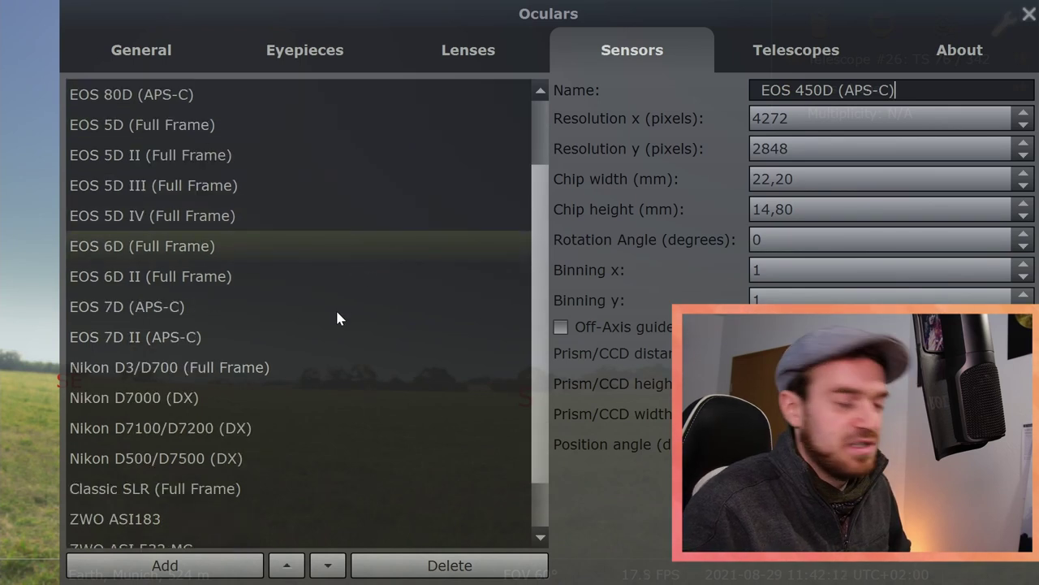
{"action": "scroll", "coordinate": [350, 266], "scroll_direction": "down", "scroll_amount": 1}
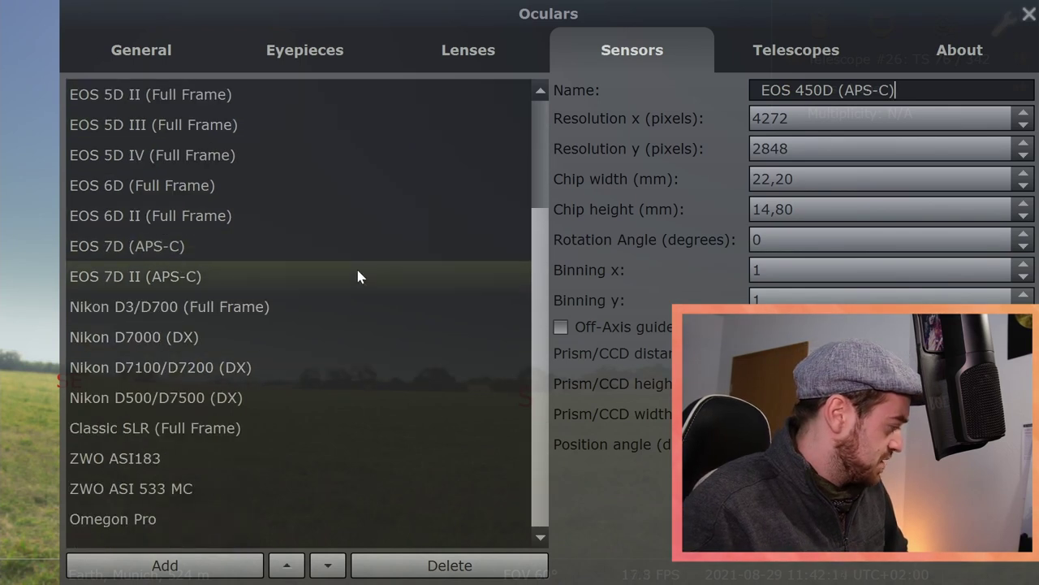
{"action": "left_click", "coordinate": [310, 457]}
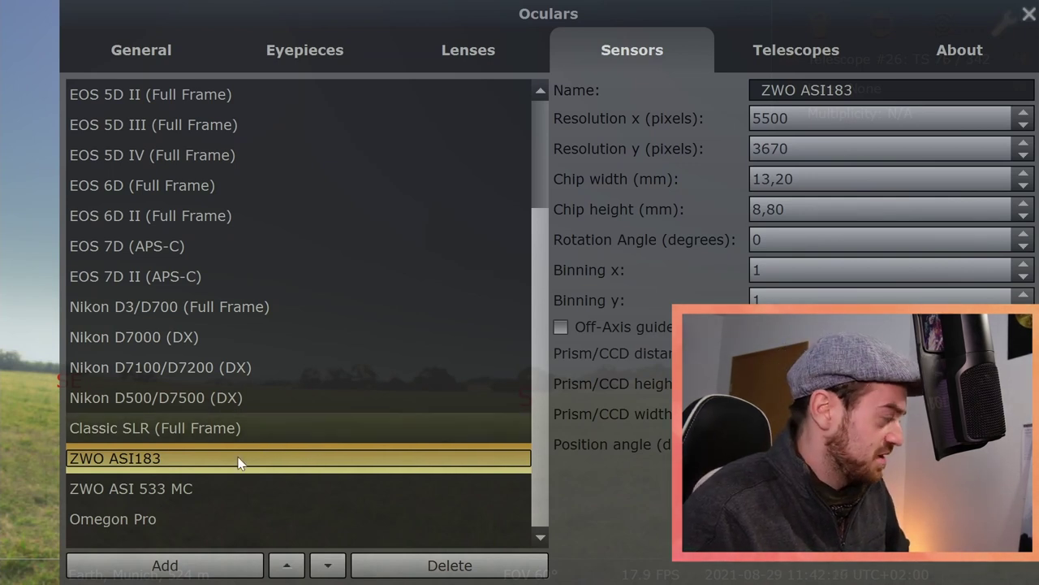
{"action": "scroll", "coordinate": [259, 357], "scroll_direction": "up", "scroll_amount": 2}
{"action": "scroll", "coordinate": [299, 337], "scroll_direction": "down", "scroll_amount": 2}
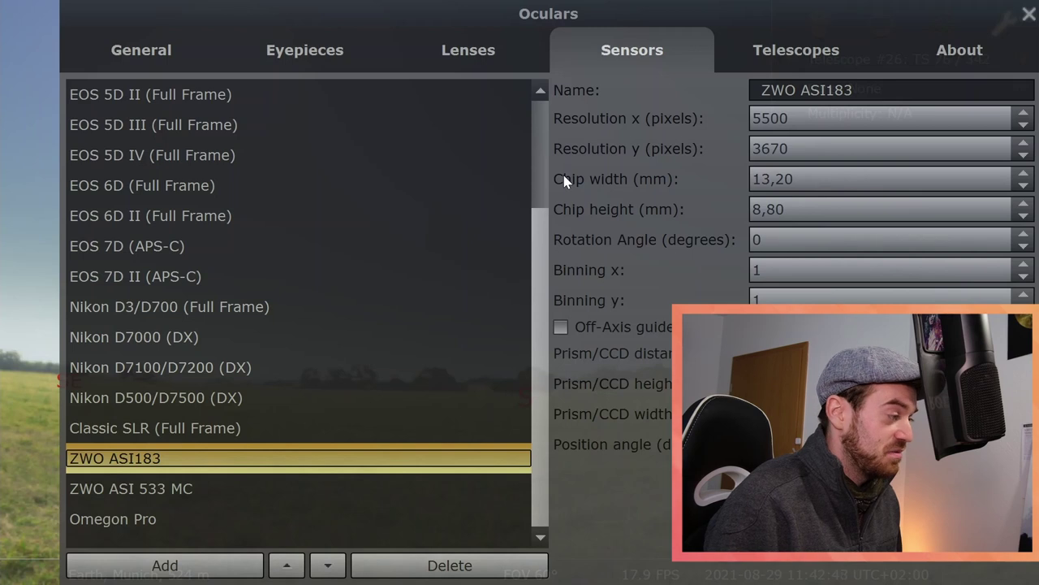
Review the lenses (Reducer 0.7, Barlow 3x, F/5, F/8, Barlow 2x), then return to Telescopes.
{"action": "left_click", "coordinate": [521, 63]}
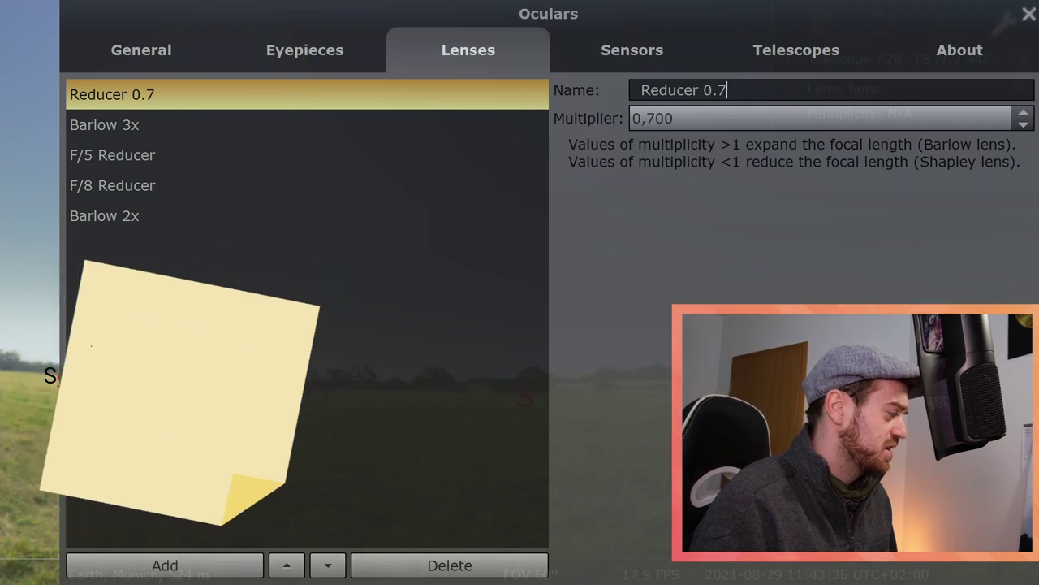
{"action": "left_click", "coordinate": [776, 59]}
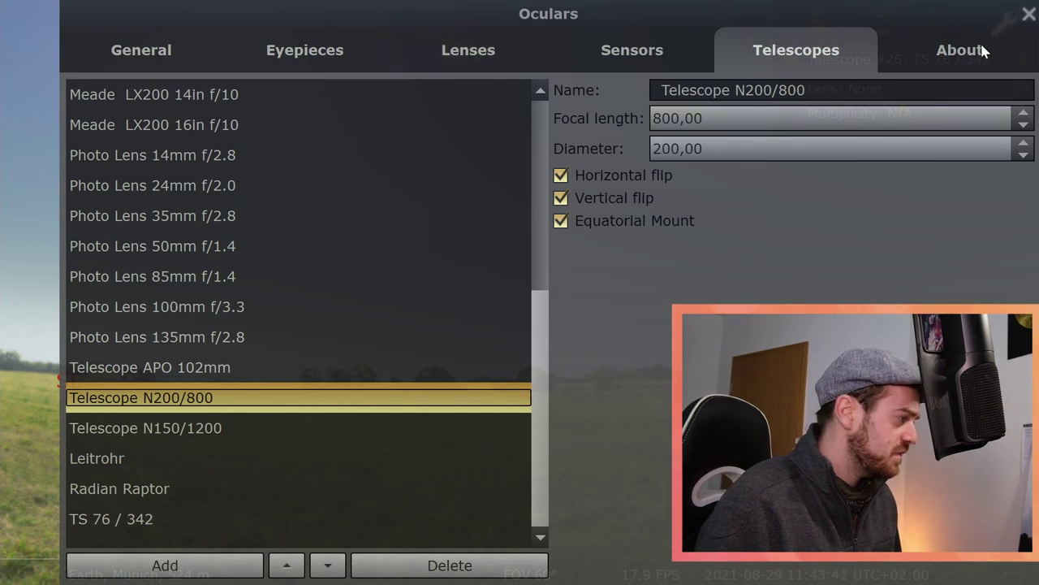
Close the Oculars settings, pan the sky southwest and fast-forward simulated time.
{"action": "left_click", "coordinate": [1027, 17]}
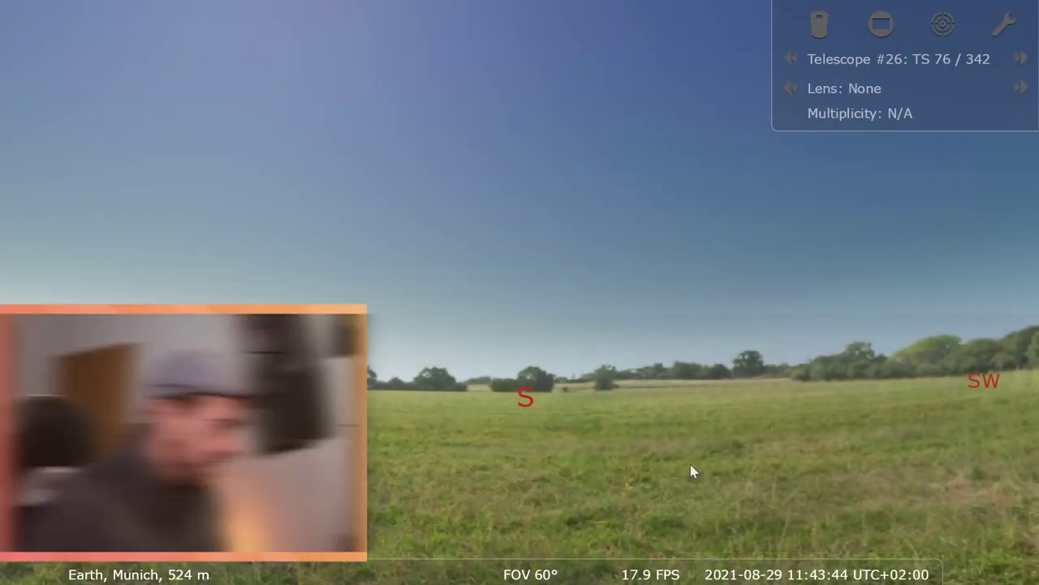
{"action": "left_click_drag", "start_coordinate": [747, 250], "coordinate": [722, 267]}
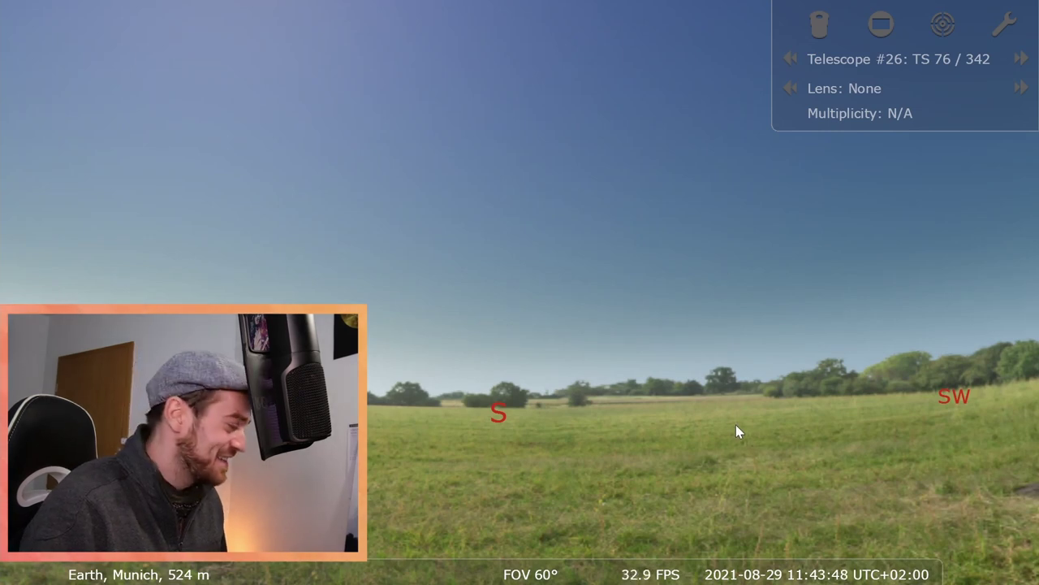
{"action": "mouse_move", "coordinate": [848, 568]}
{"action": "left_click", "coordinate": [881, 567]}
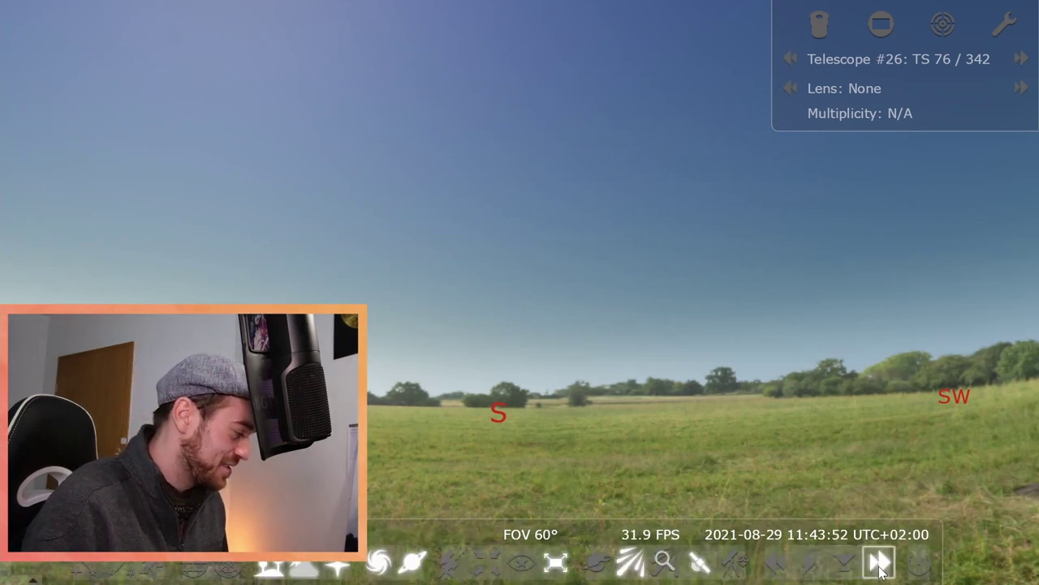
{"action": "left_click", "coordinate": [880, 564]}
{"action": "left_click", "coordinate": [878, 562]}
Rewind time and stop at about 01:06 on 2021-08-30, with Jupiter and Saturn visible.
{"action": "left_click", "coordinate": [809, 561]}
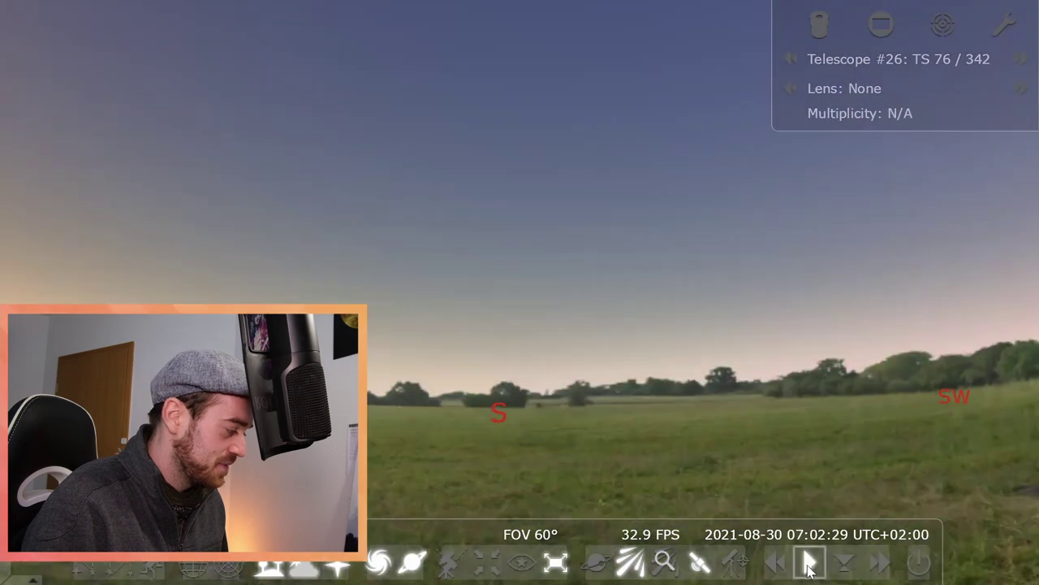
{"action": "left_click", "coordinate": [776, 561]}
{"action": "left_click", "coordinate": [776, 562]}
{"action": "left_click", "coordinate": [776, 562]}
{"action": "left_click", "coordinate": [777, 562]}
{"action": "left_click", "coordinate": [776, 561]}
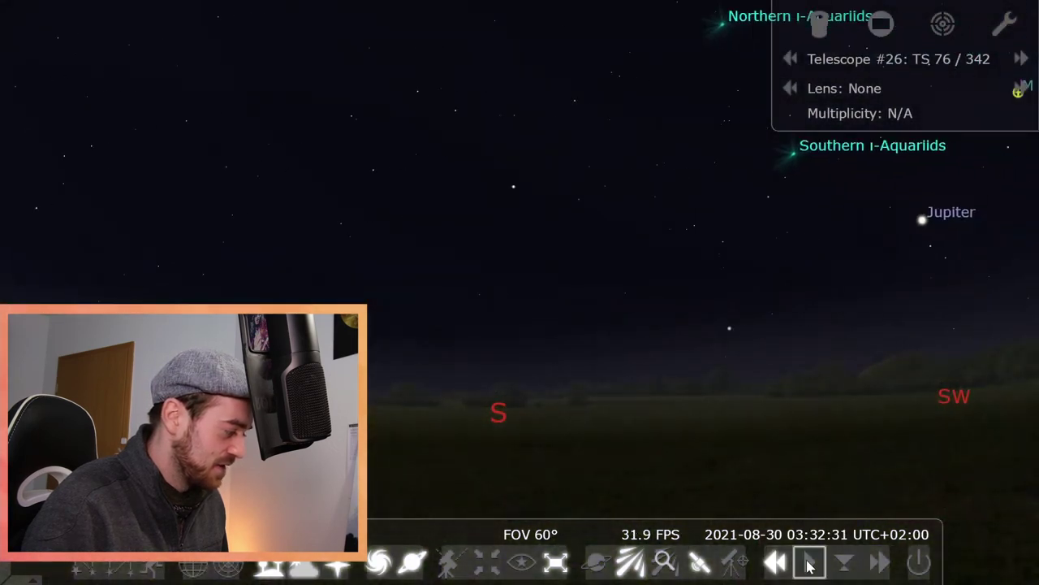
{"action": "left_click", "coordinate": [809, 562]}
{"action": "left_click_drag", "start_coordinate": [597, 280], "coordinate": [623, 379]}
Pan north along the Milky Way past Altair, the Dumbbell Nebula and Albireo into Cygnus.
{"action": "scroll", "coordinate": [597, 348], "scroll_direction": "up", "scroll_amount": 1}
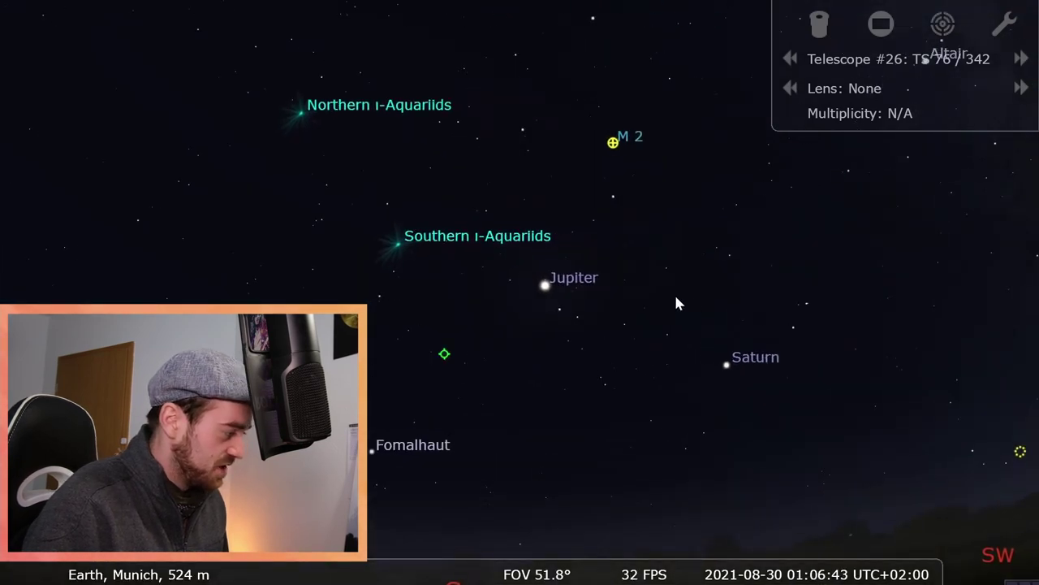
{"action": "key", "text": "Right"}
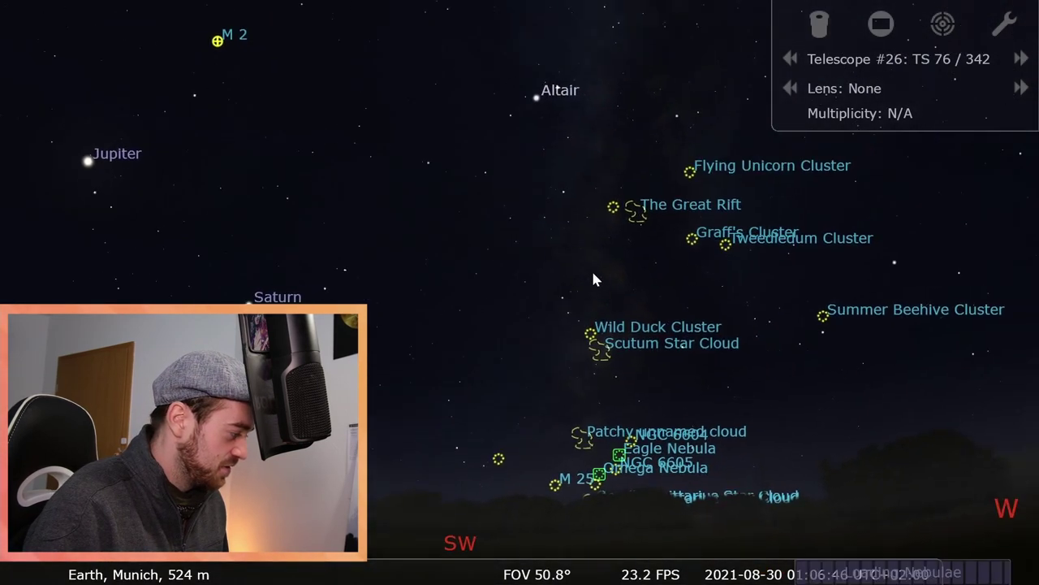
{"action": "scroll", "coordinate": [654, 332], "scroll_direction": "up", "scroll_amount": 3}
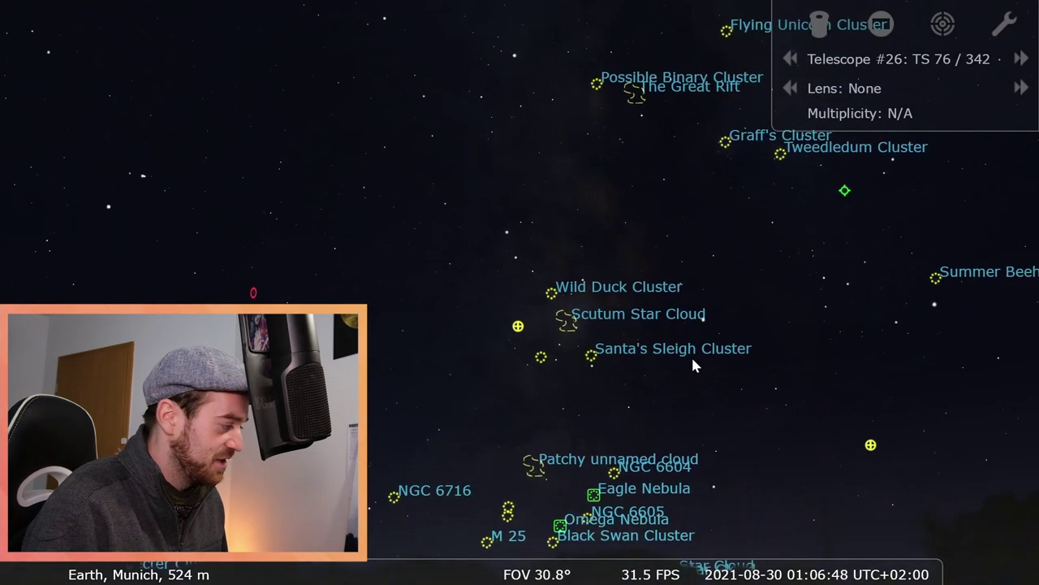
{"action": "scroll", "coordinate": [692, 355], "scroll_direction": "up", "scroll_amount": 2}
{"action": "left_click_drag", "start_coordinate": [761, 398], "coordinate": [645, 390]}
{"action": "key", "text": "Up"}
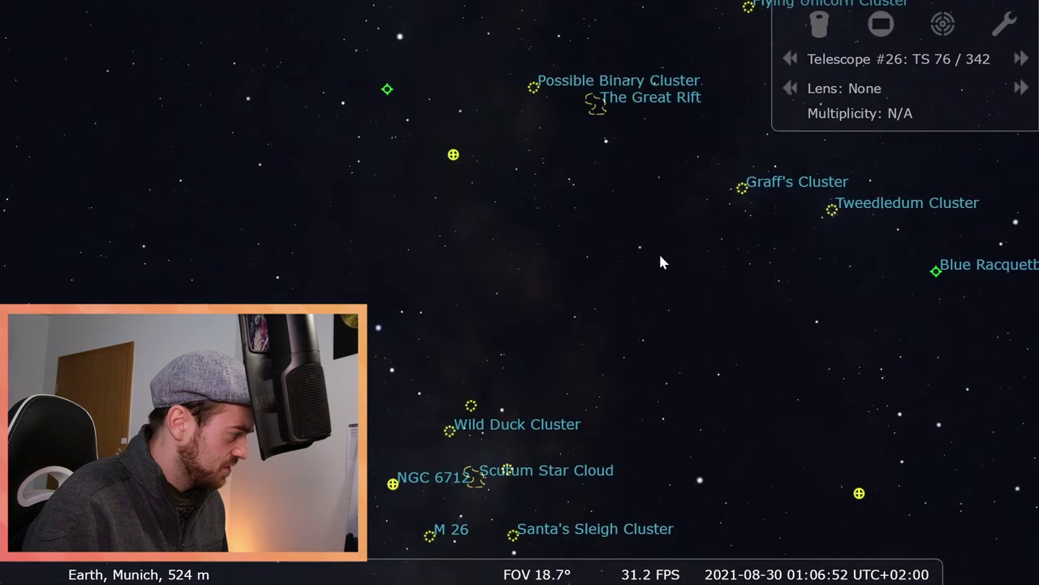
{"action": "key", "text": "Up"}
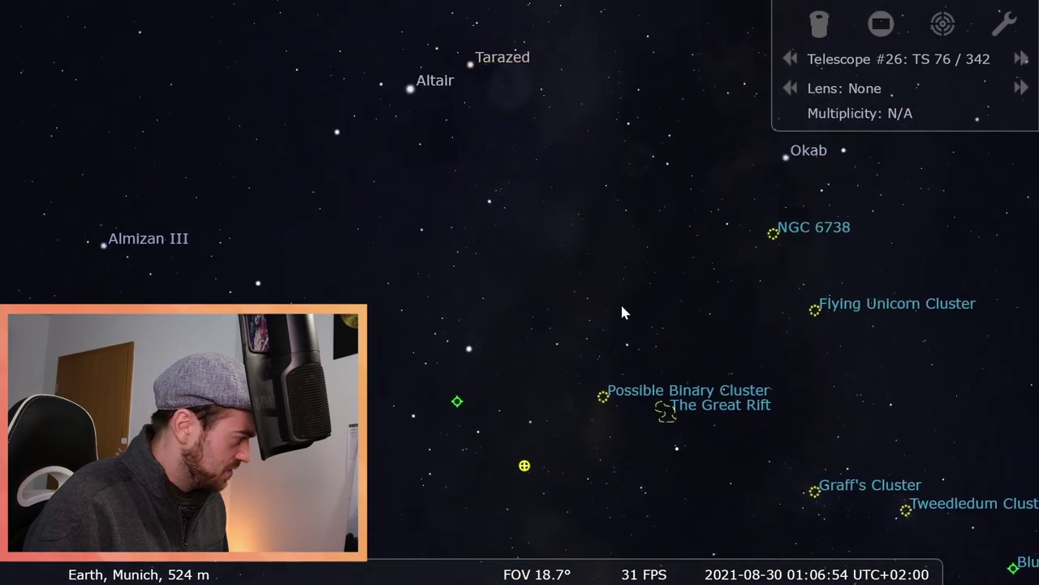
{"action": "left_click_drag", "start_coordinate": [549, 209], "coordinate": [543, 364]}
{"action": "left_click_drag", "start_coordinate": [580, 144], "coordinate": [468, 308]}
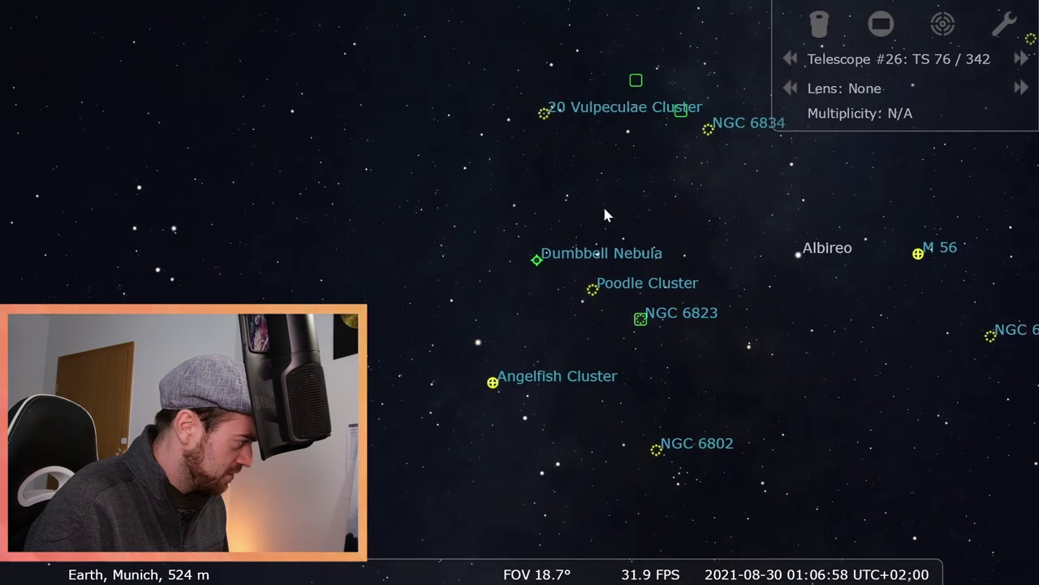
{"action": "key", "text": "Up"}
{"action": "key", "text": "Up"}
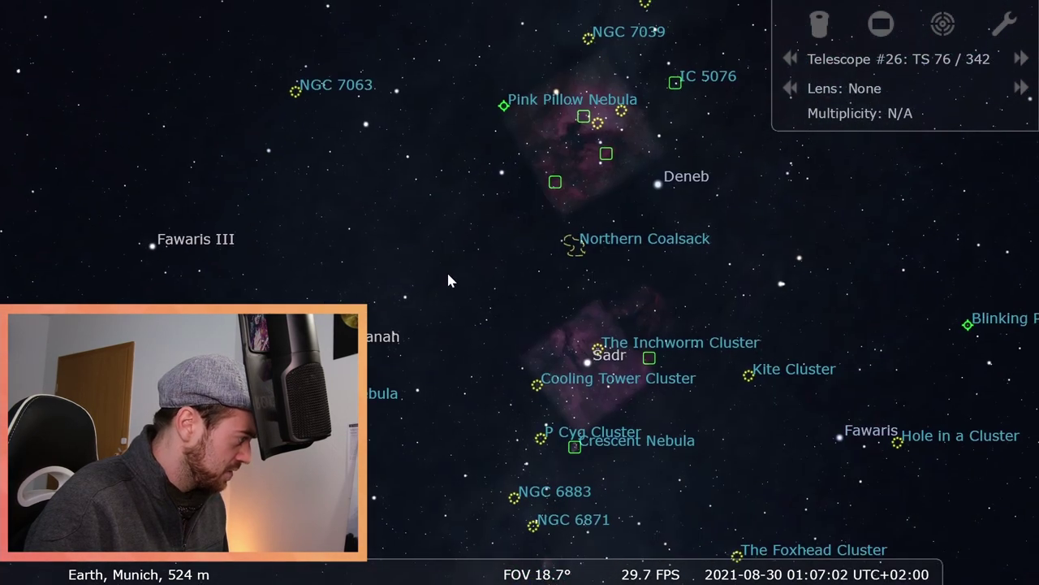
Zoom to about a 5° field centred on the North America and Pelican Nebulae.
{"action": "scroll", "coordinate": [600, 230], "scroll_direction": "up", "scroll_amount": 3}
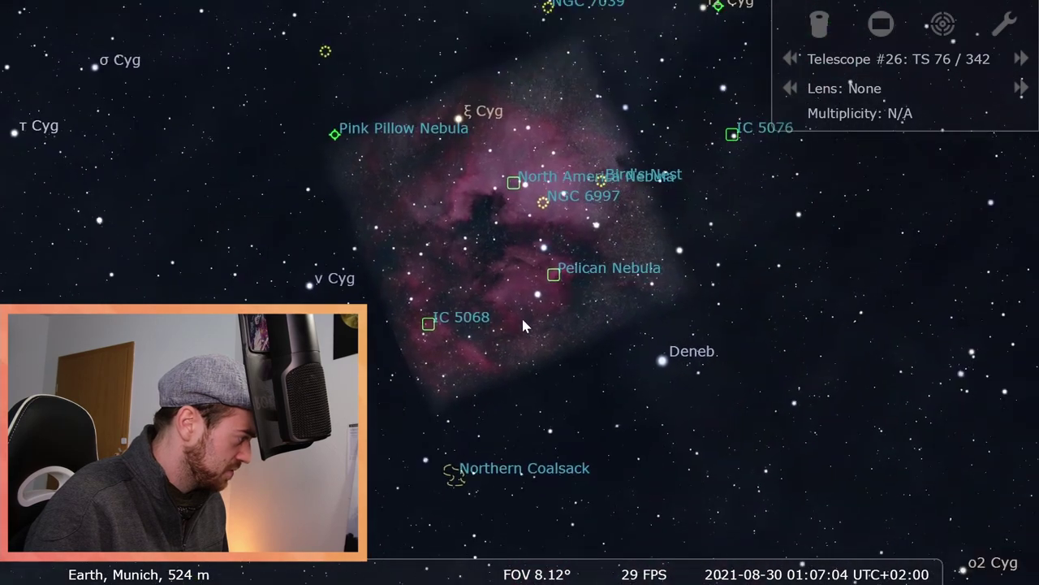
{"action": "scroll", "coordinate": [617, 241], "scroll_direction": "down", "scroll_amount": 2}
{"action": "scroll", "coordinate": [536, 259], "scroll_direction": "up", "scroll_amount": 3}
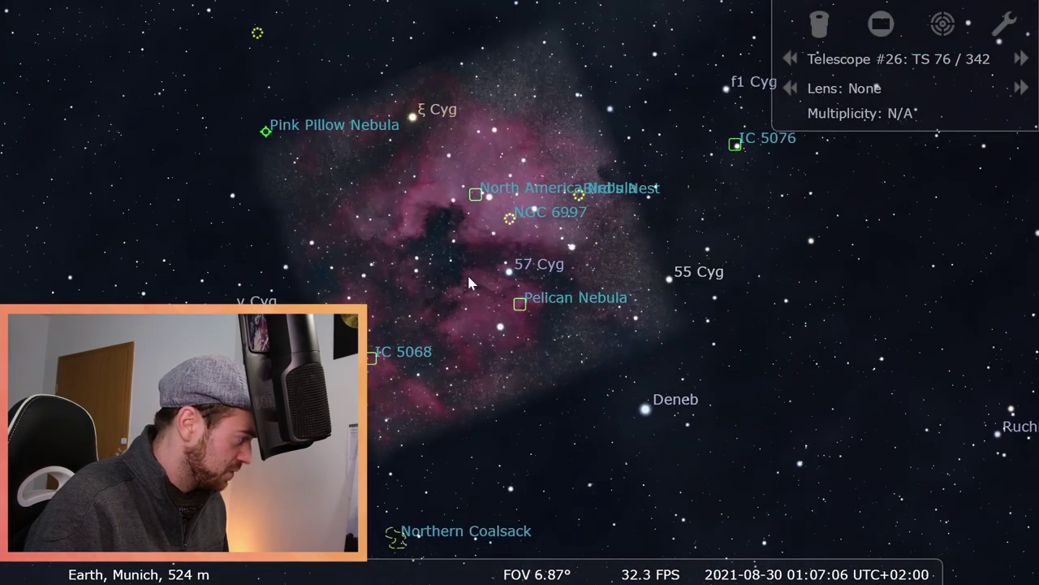
{"action": "key", "text": "Up"}
{"action": "scroll", "coordinate": [442, 329], "scroll_direction": "up", "scroll_amount": 2}
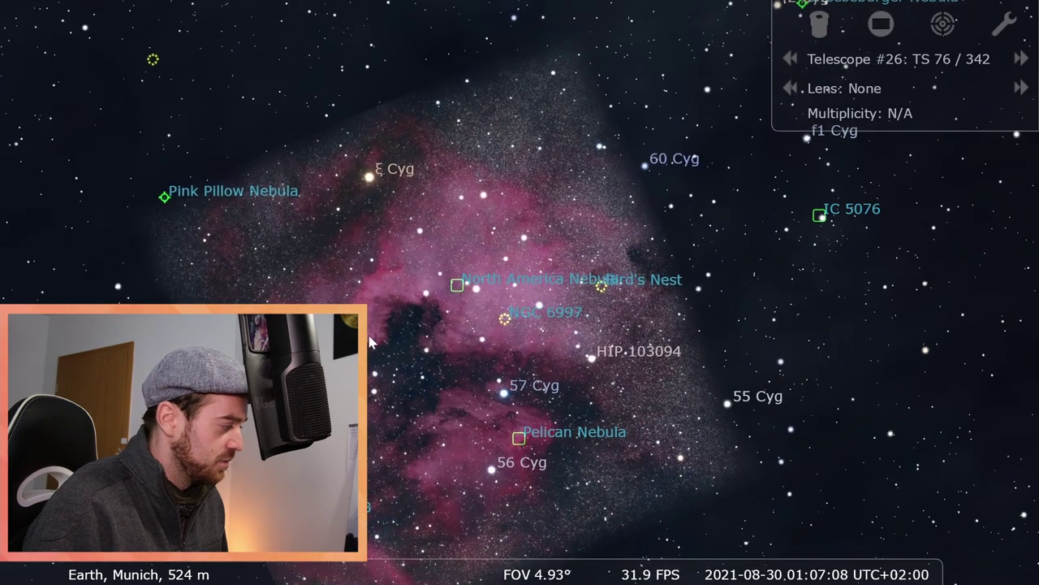
{"action": "key", "text": "Left"}
{"action": "key", "text": "Down"}
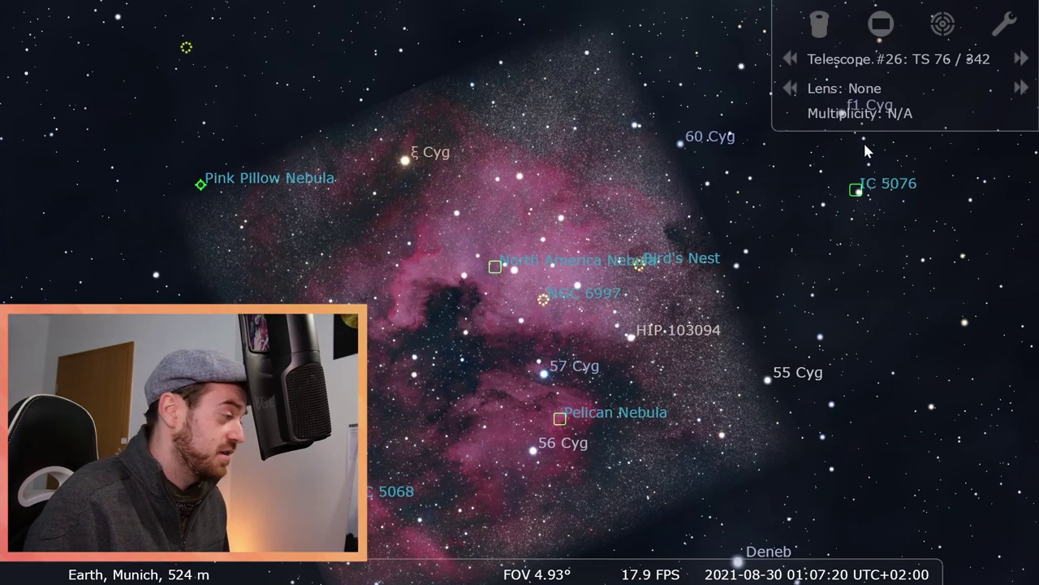
Show the ZWO ASI183 frame (2°12.67′×1°28.45′) and nudge the nebula into it.
{"action": "left_click", "coordinate": [877, 26]}
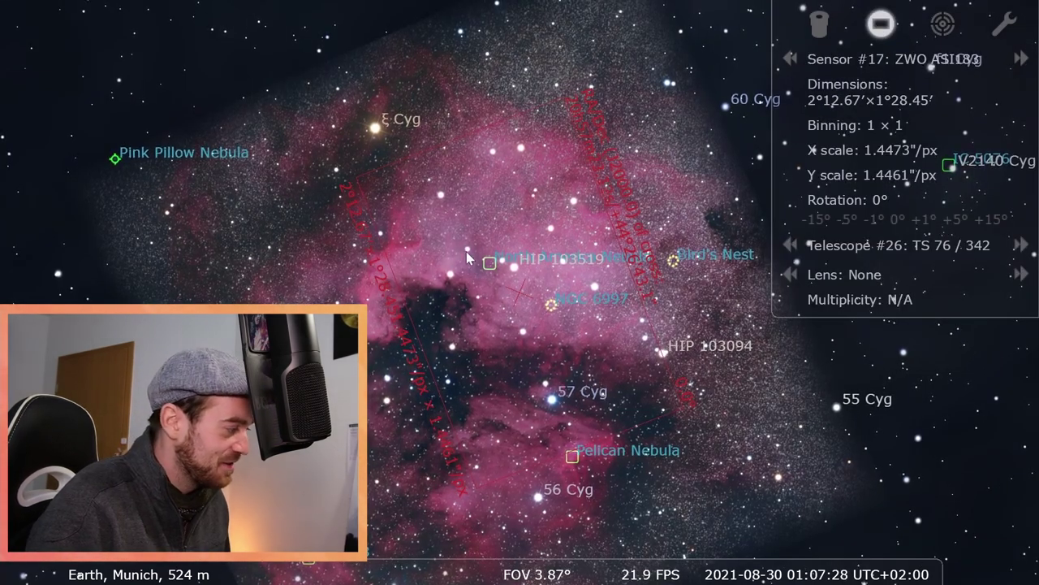
{"action": "key", "text": "Up"}
{"action": "key", "text": "Right"}
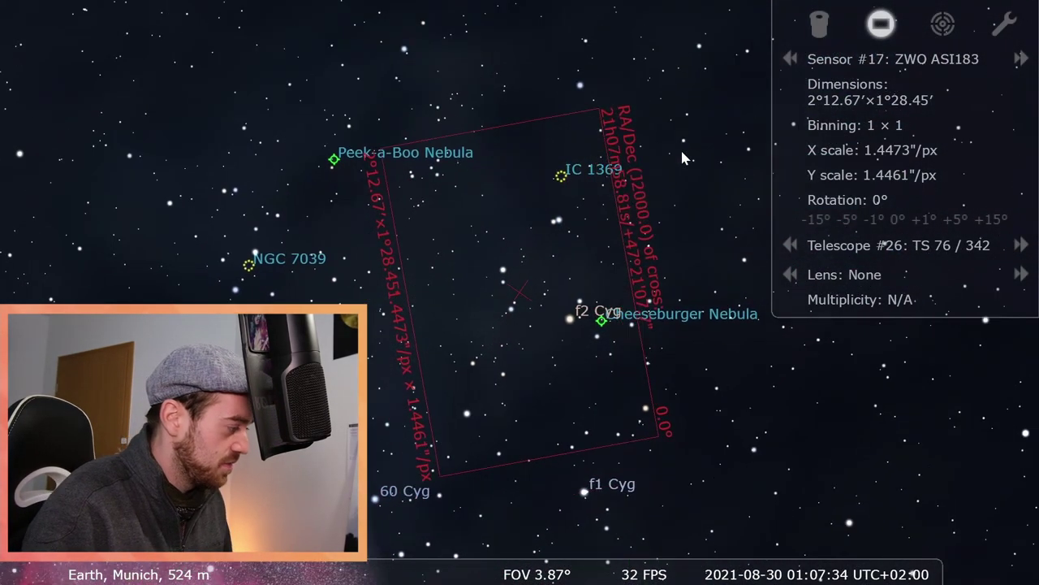
Cycle through the camera sensors up to EOS 60Da, then settle on #0 EOS 450D.
{"action": "left_click", "coordinate": [1020, 59]}
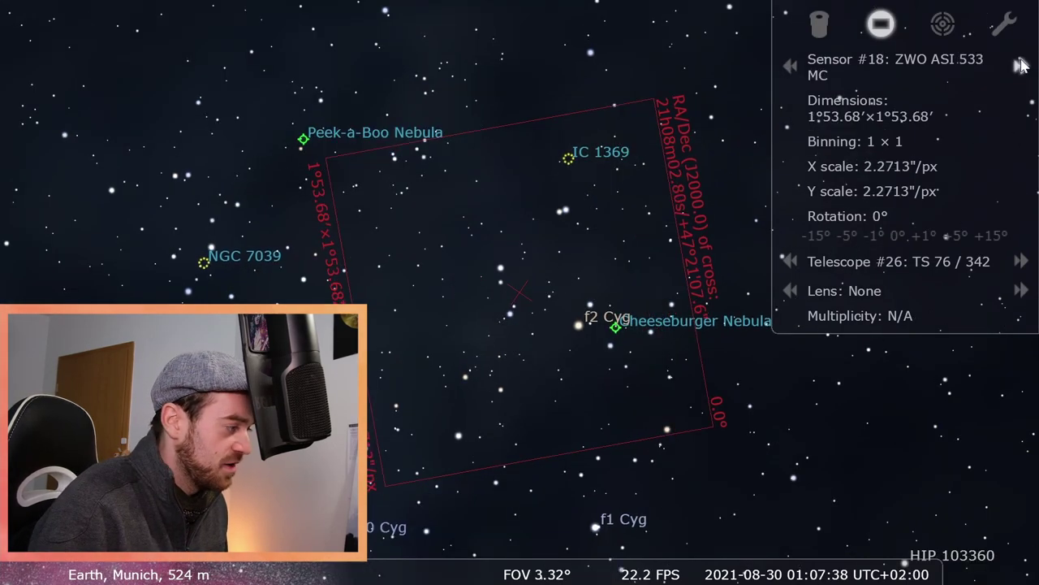
{"action": "left_click", "coordinate": [1020, 59]}
{"action": "left_click", "coordinate": [1021, 59]}
{"action": "left_click", "coordinate": [1021, 60]}
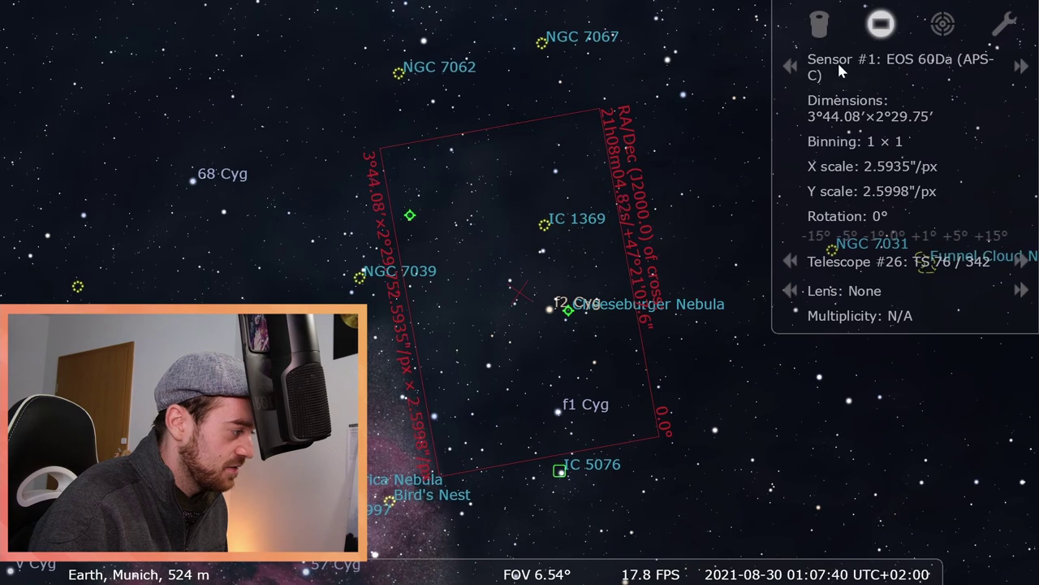
{"action": "left_click", "coordinate": [791, 68]}
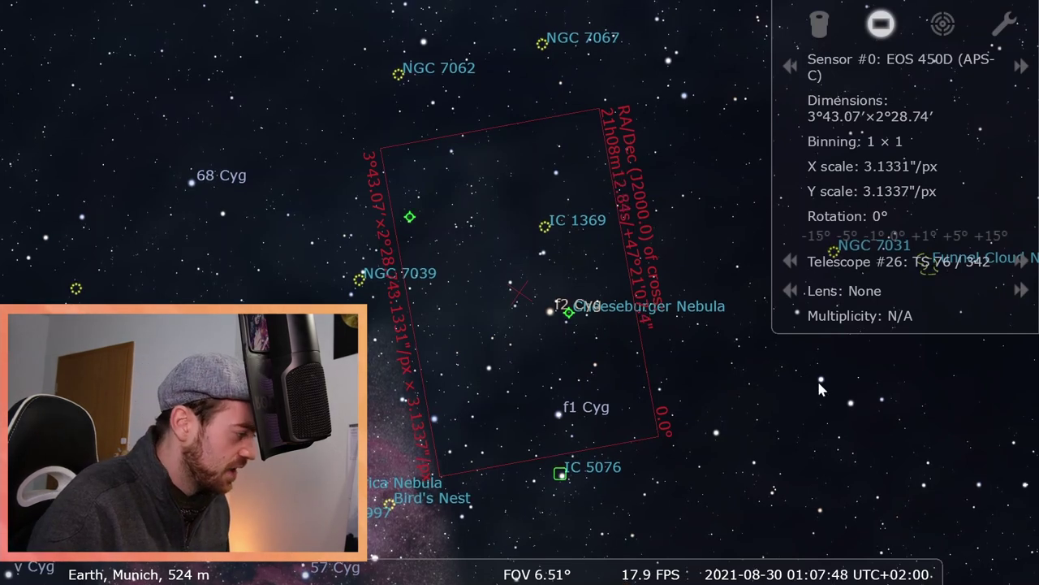
Step the telescope back to #22 Telescope N200/800, giving a 1°35.39′×1°3.60′ frame.
{"action": "left_click", "coordinate": [794, 263]}
{"action": "left_click", "coordinate": [794, 263]}
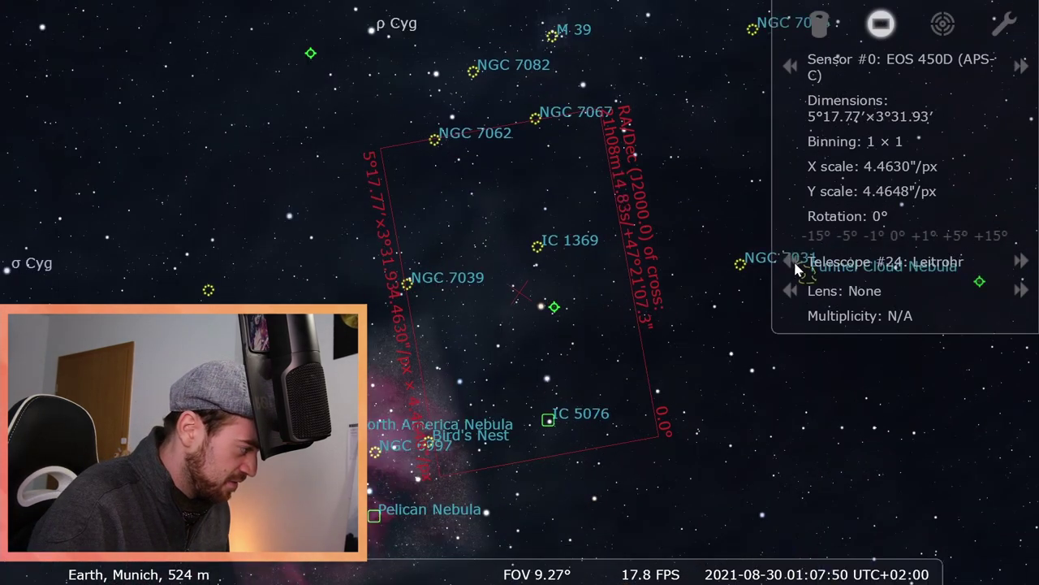
{"action": "left_click", "coordinate": [794, 263]}
{"action": "left_click", "coordinate": [794, 263]}
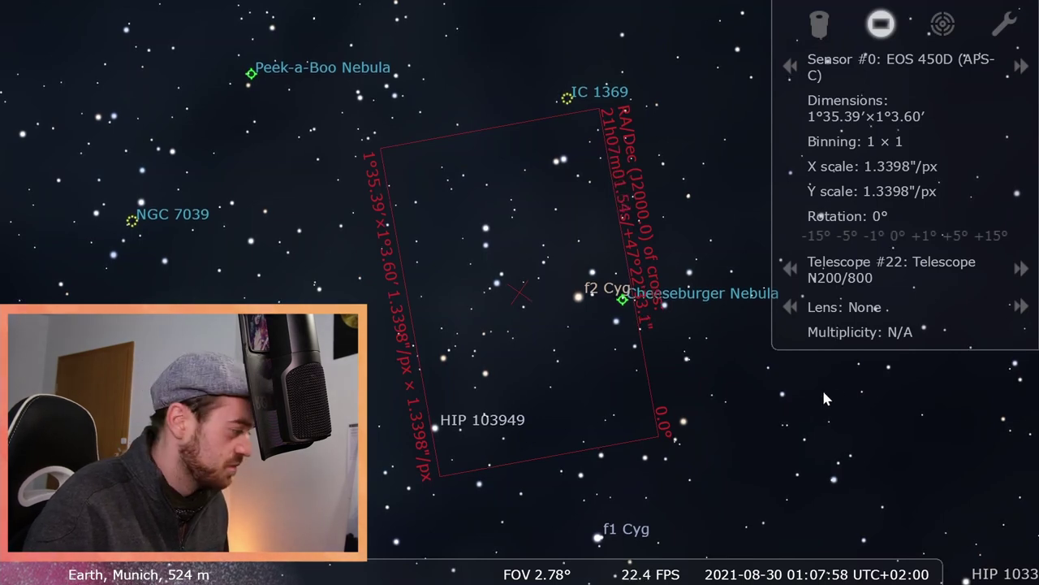
Pan and zoom out until the EOS 450D frame sits on the North America Nebula near NGC 6997.
{"action": "left_click_drag", "start_coordinate": [775, 408], "coordinate": [783, 394]}
{"action": "key", "text": "Down"}
{"action": "key", "text": "Left"}
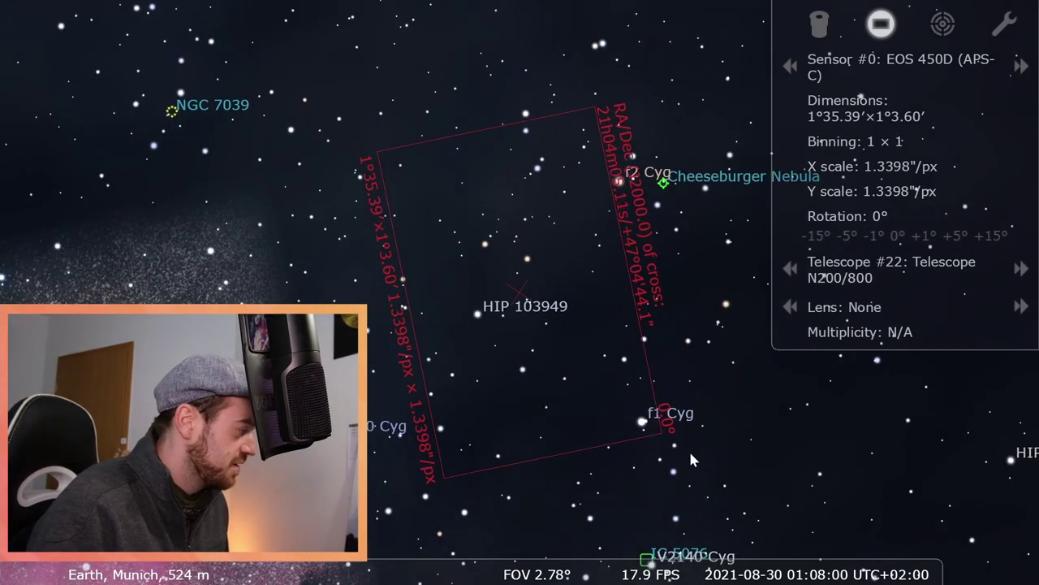
{"action": "key", "text": "Down"}
{"action": "key", "text": "Left"}
{"action": "key", "text": "Left"}
{"action": "key", "text": "Down"}
{"action": "key", "text": "Left"}
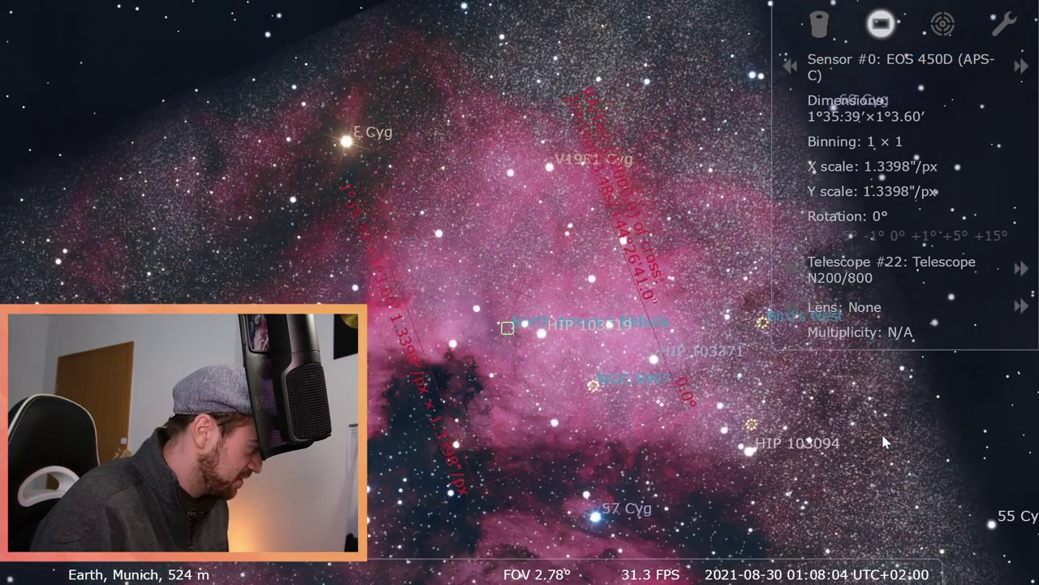
{"action": "scroll", "coordinate": [841, 486], "scroll_direction": "down", "scroll_amount": 3}
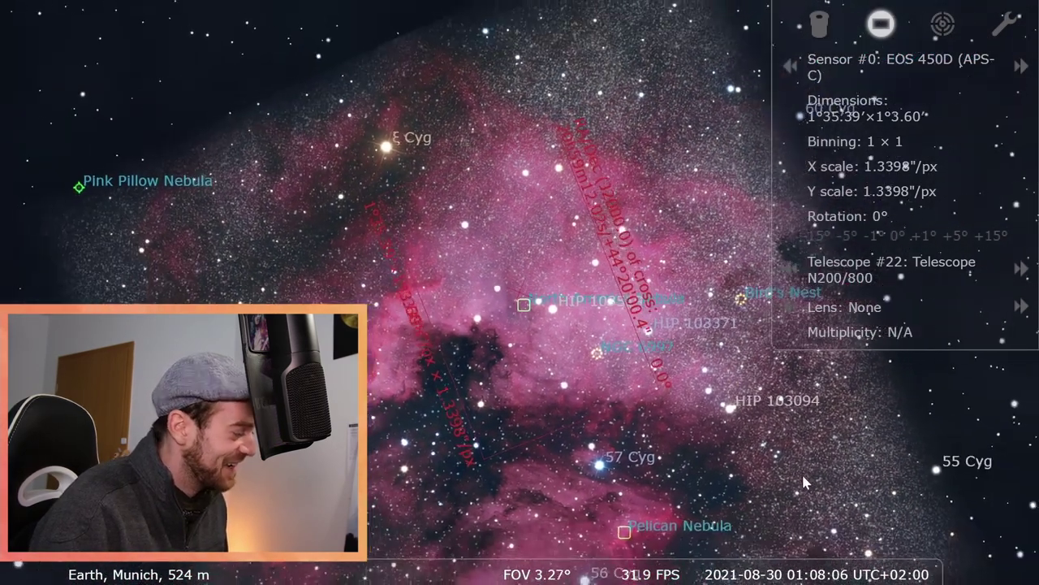
{"action": "left_click_drag", "start_coordinate": [747, 491], "coordinate": [729, 496]}
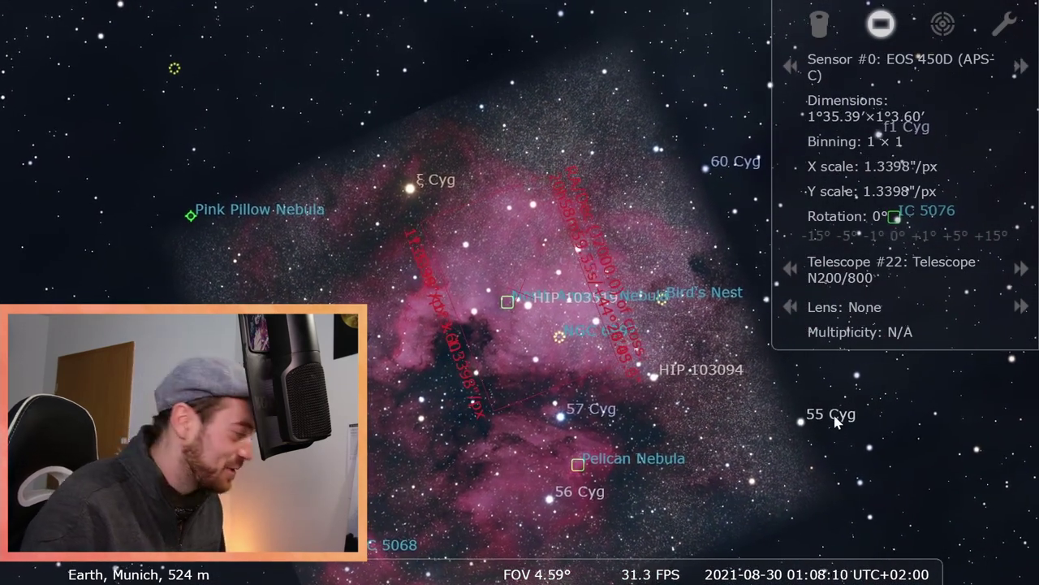
{"action": "left_click_drag", "start_coordinate": [634, 463], "coordinate": [653, 459]}
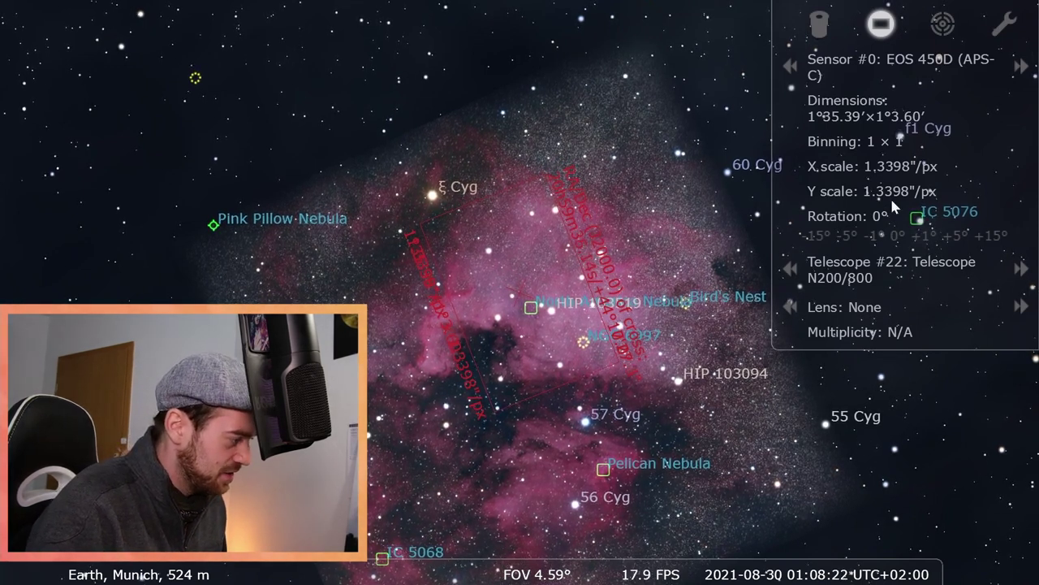
Step the telescope forward to #25 Radian Raptor so the North America and Pelican Nebulae both fit.
{"action": "left_click", "coordinate": [1023, 280]}
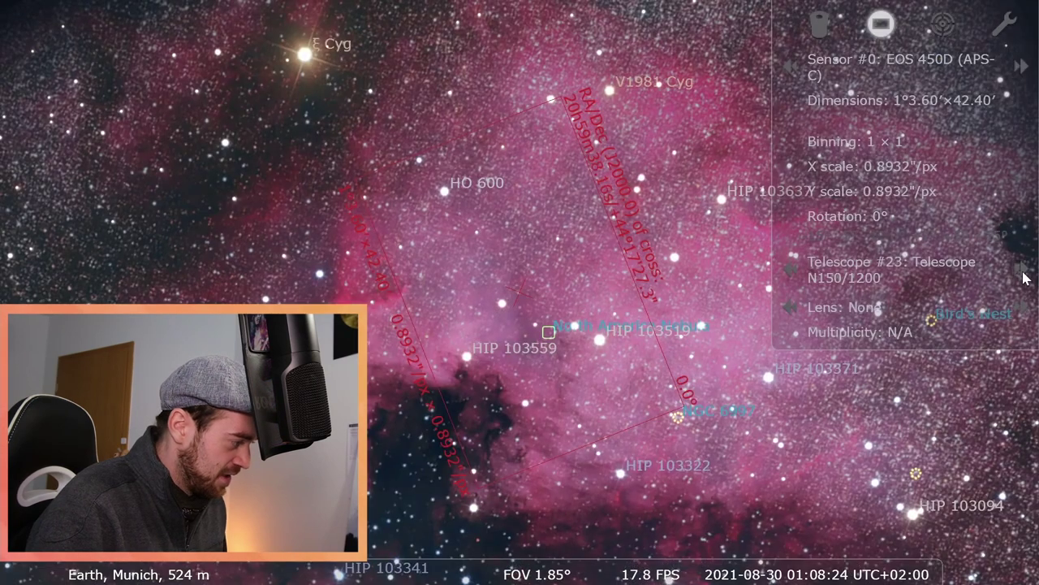
{"action": "left_click", "coordinate": [1023, 279]}
{"action": "left_click", "coordinate": [1024, 277]}
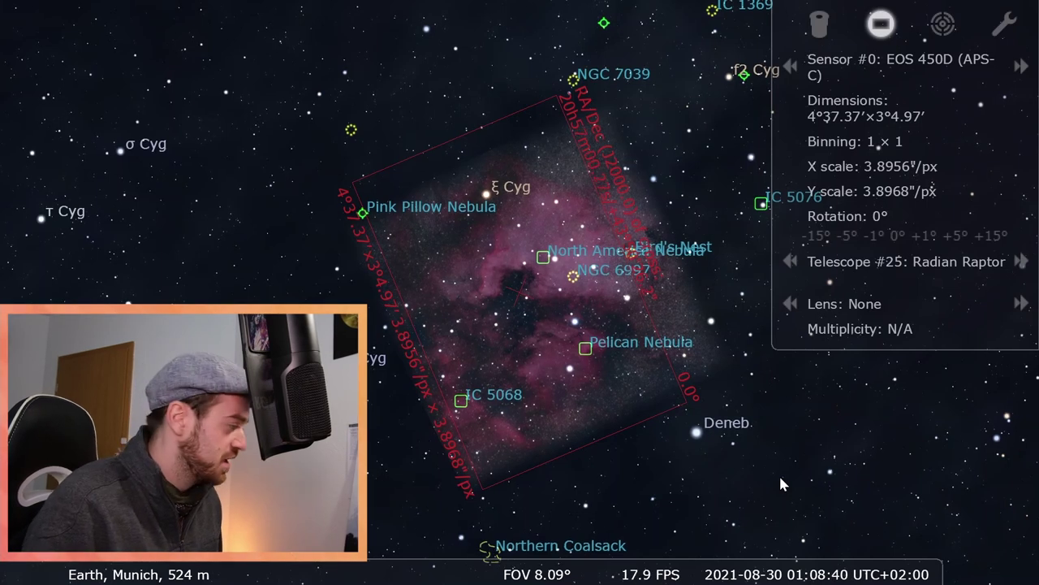
Search for the Andromeda Galaxy (M 31), go to it, and zoom in to about 4.15° FOV.
{"action": "mouse_move", "coordinate": [4, 143]}
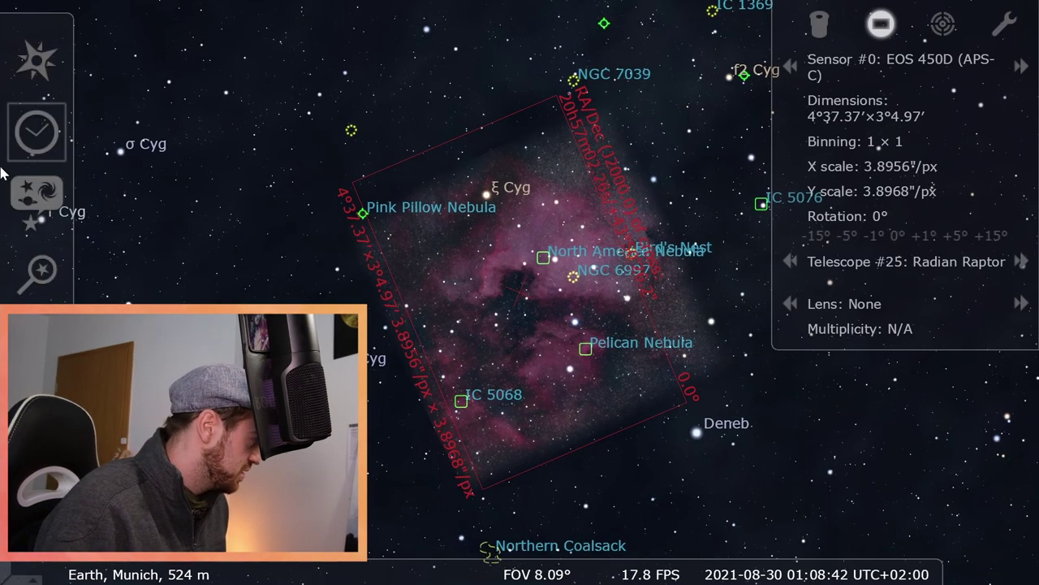
{"action": "left_click", "coordinate": [43, 275]}
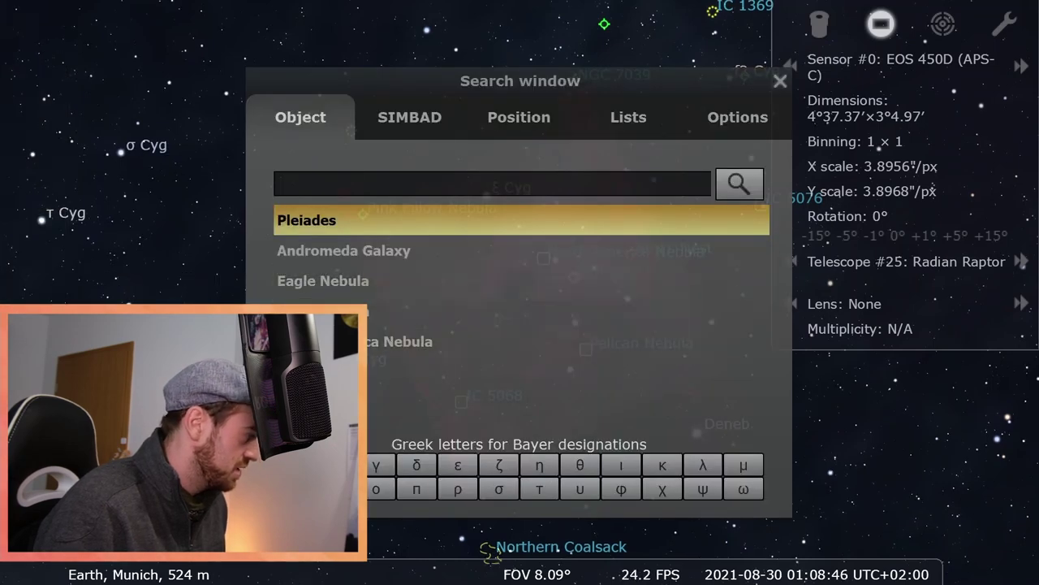
{"action": "left_click", "coordinate": [358, 254]}
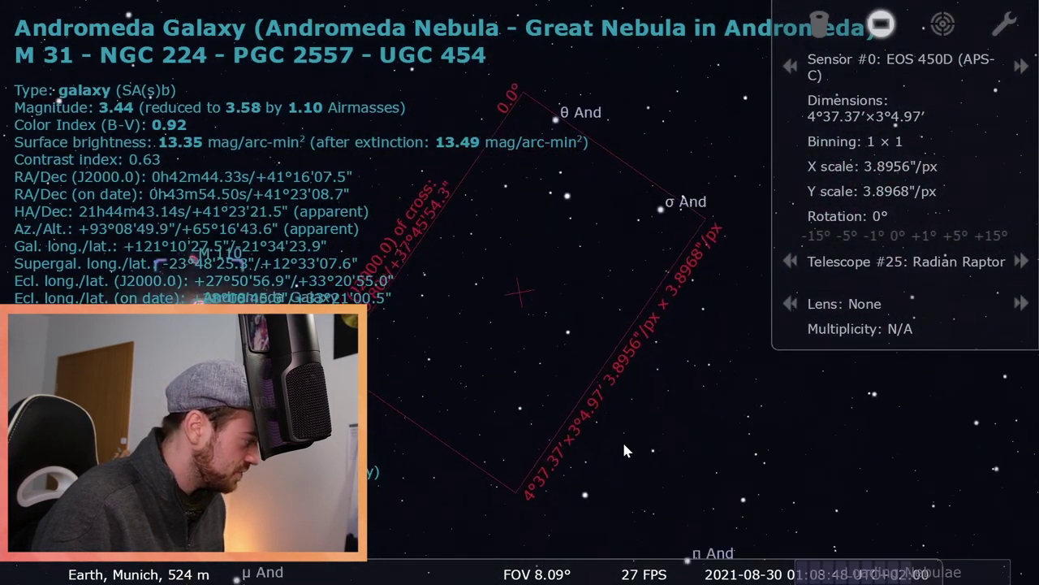
{"action": "scroll", "coordinate": [543, 362], "scroll_direction": "up", "scroll_amount": 3}
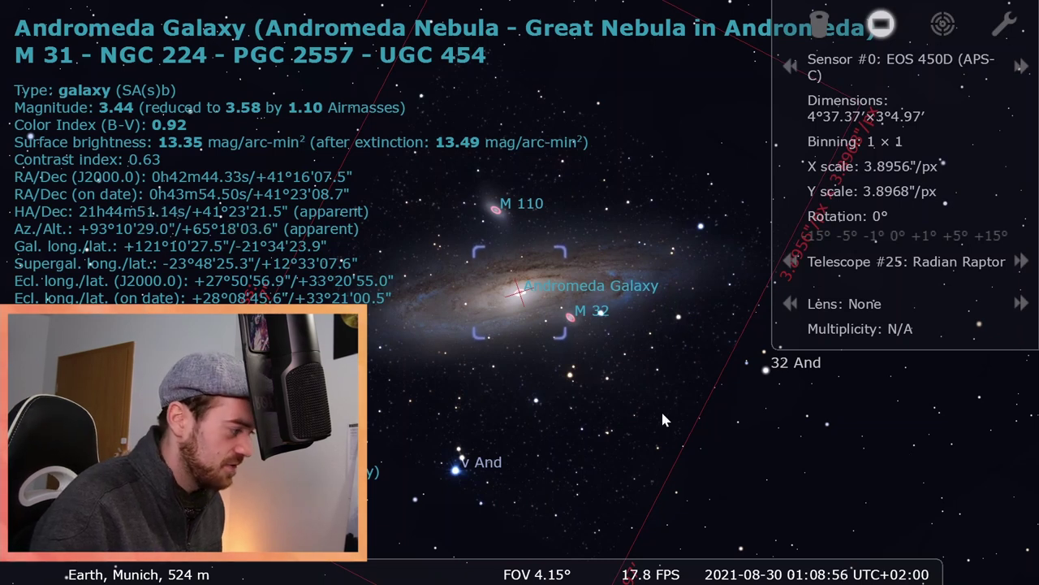
Cycle the camera sensor to #18 ZWO ASI 533 MC.
{"action": "left_click", "coordinate": [791, 72]}
{"action": "left_click", "coordinate": [791, 72]}
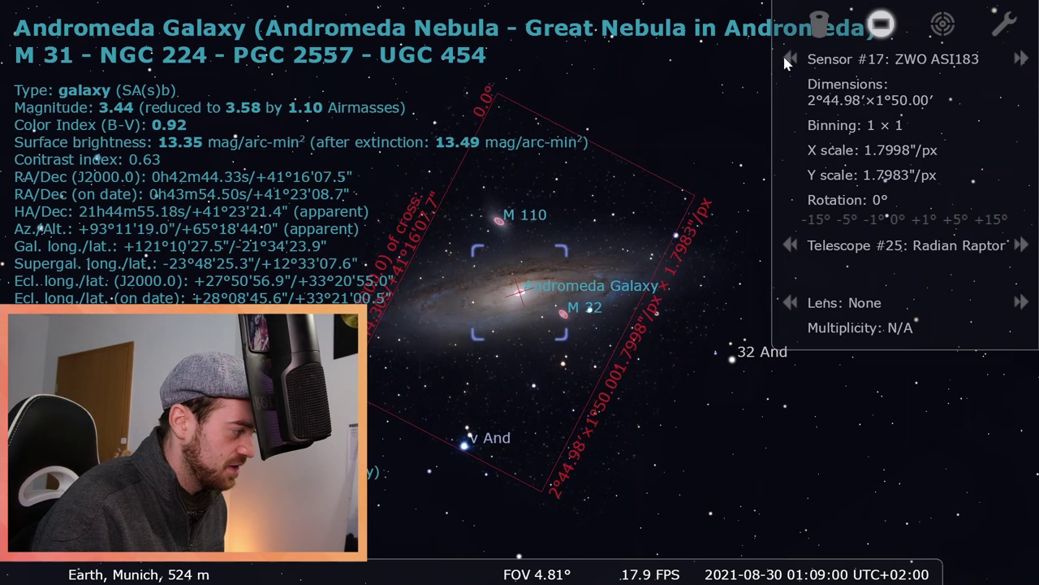
{"action": "left_click", "coordinate": [787, 60]}
{"action": "left_click", "coordinate": [1021, 66]}
{"action": "left_click", "coordinate": [1021, 68]}
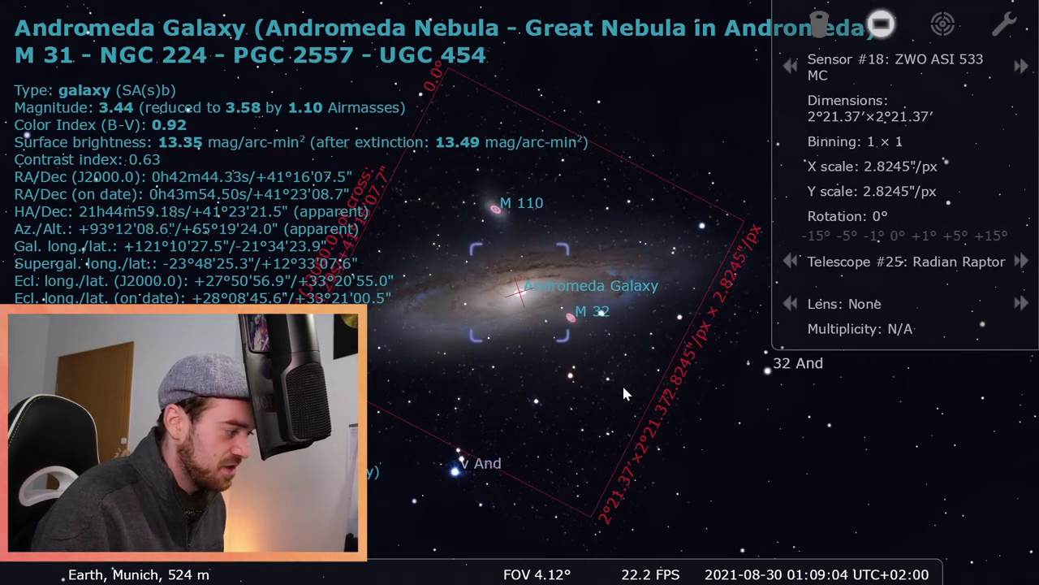
Step the telescope back to #21 APO 102mm and recentre M 31 in the 55.54′×55.54′ frame.
{"action": "left_click", "coordinate": [790, 262]}
{"action": "left_click", "coordinate": [789, 262]}
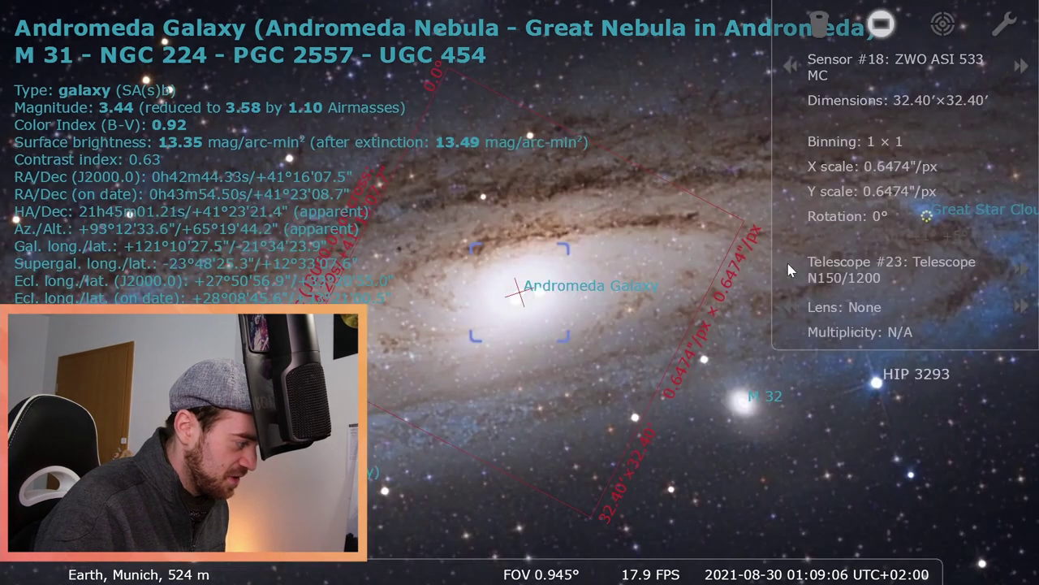
{"action": "left_click", "coordinate": [789, 263]}
{"action": "left_click", "coordinate": [788, 263]}
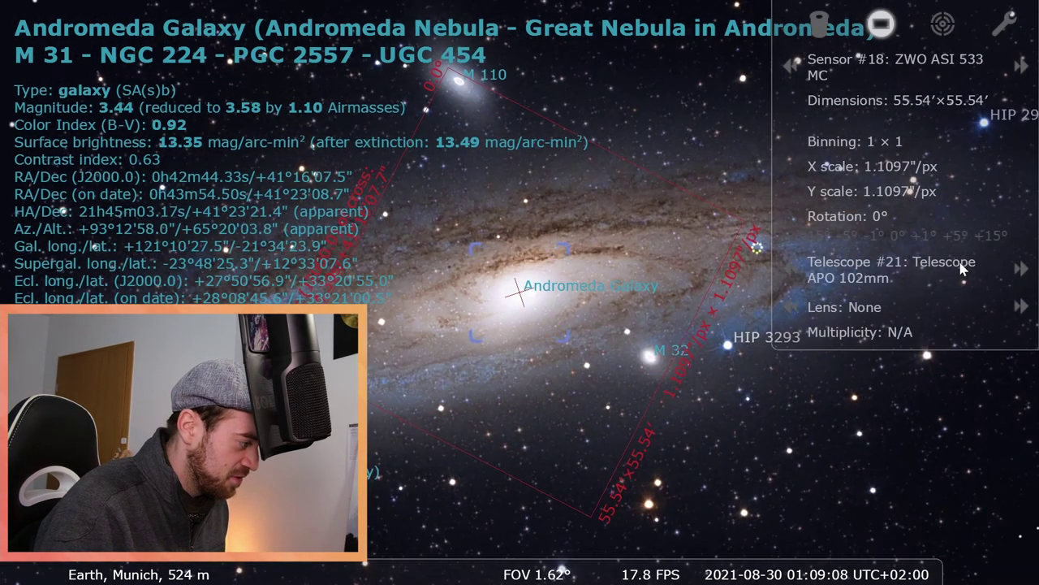
{"action": "left_click_drag", "start_coordinate": [674, 488], "coordinate": [706, 476]}
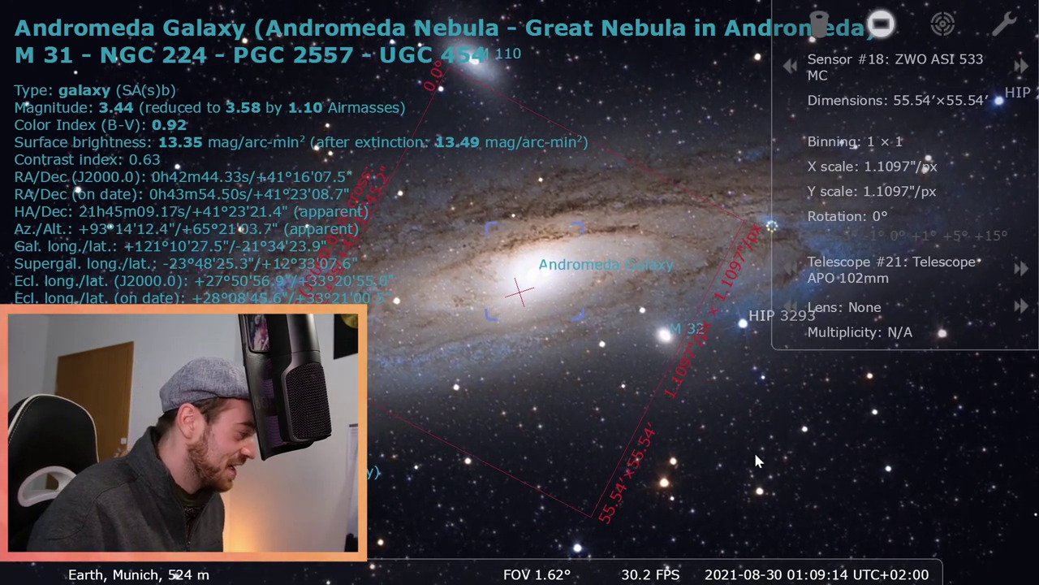
{"action": "left_click_drag", "start_coordinate": [750, 457], "coordinate": [708, 481]}
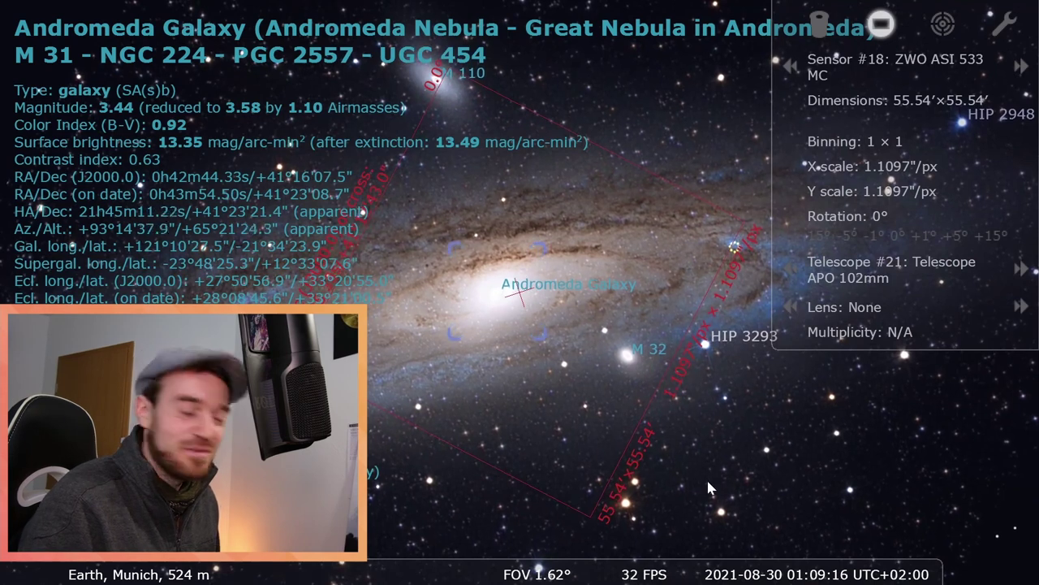
Zoom out and pan southwest to bring Jupiter into the centre of the ZWO ASI 533 MC frame.
{"action": "scroll", "coordinate": [702, 473], "scroll_direction": "down", "scroll_amount": 3}
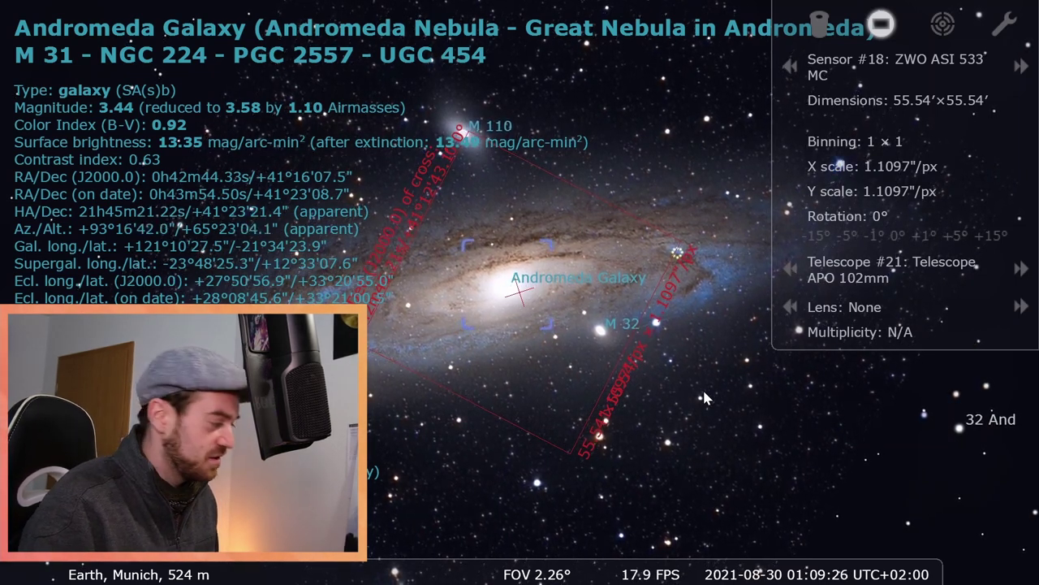
{"action": "scroll", "coordinate": [700, 386], "scroll_direction": "down", "scroll_amount": 2}
{"action": "scroll", "coordinate": [674, 382], "scroll_direction": "down", "scroll_amount": 1}
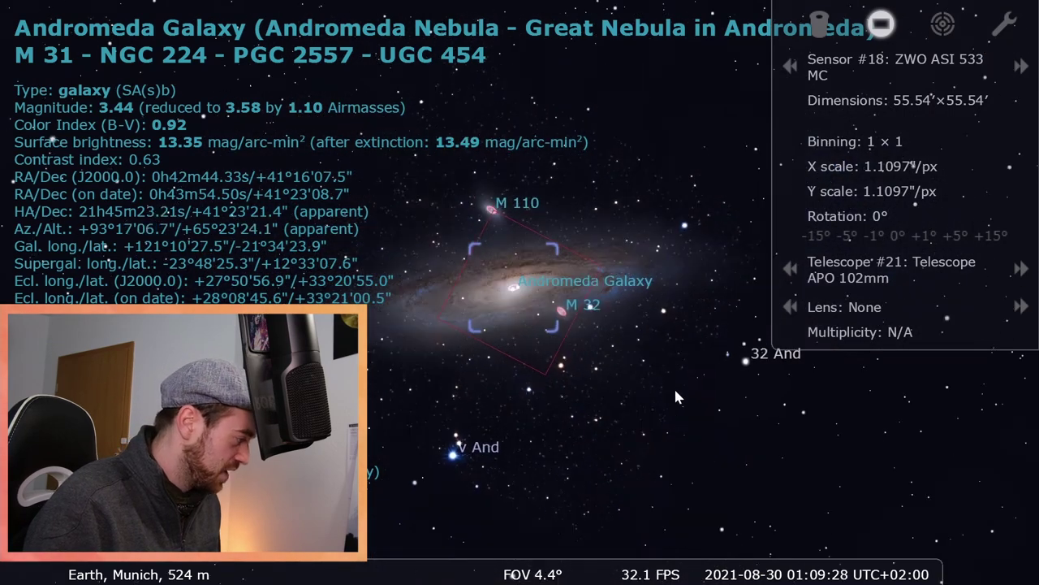
{"action": "scroll", "coordinate": [678, 398], "scroll_direction": "down", "scroll_amount": 8}
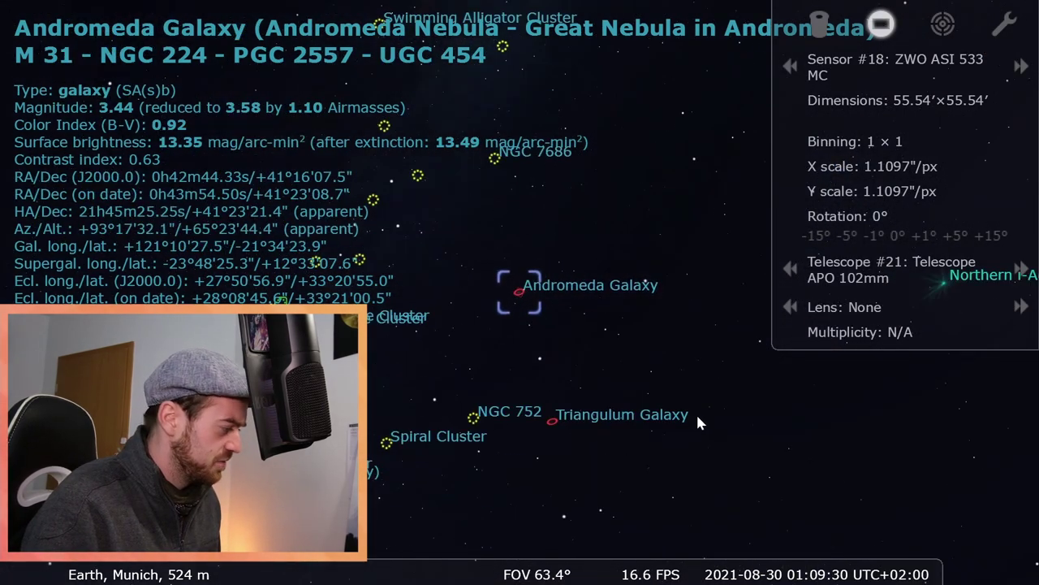
{"action": "scroll", "coordinate": [687, 431], "scroll_direction": "down", "scroll_amount": 3}
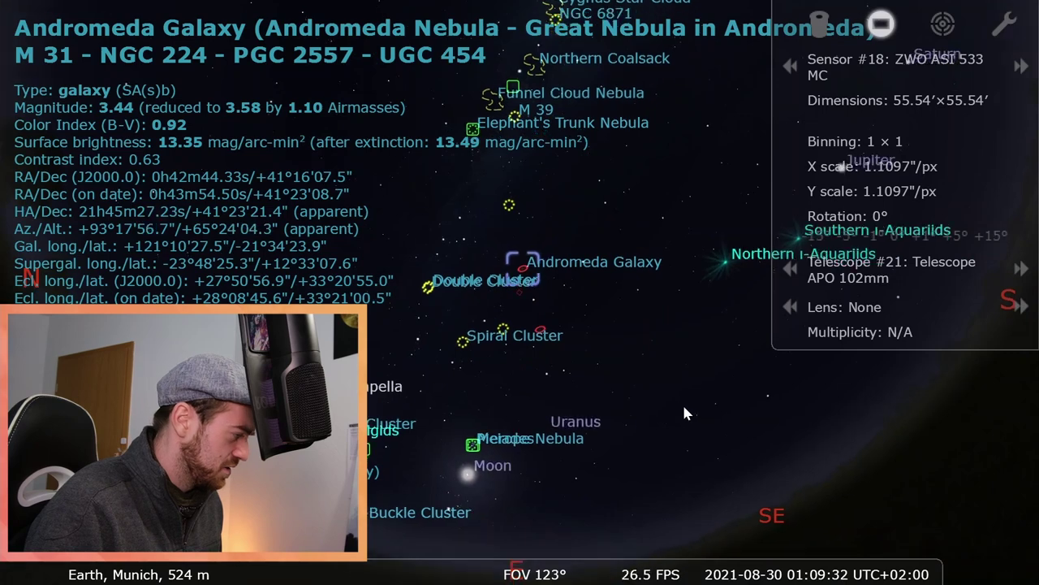
{"action": "left_click_drag", "start_coordinate": [684, 414], "coordinate": [528, 418]}
{"action": "left_click_drag", "start_coordinate": [747, 430], "coordinate": [592, 424]}
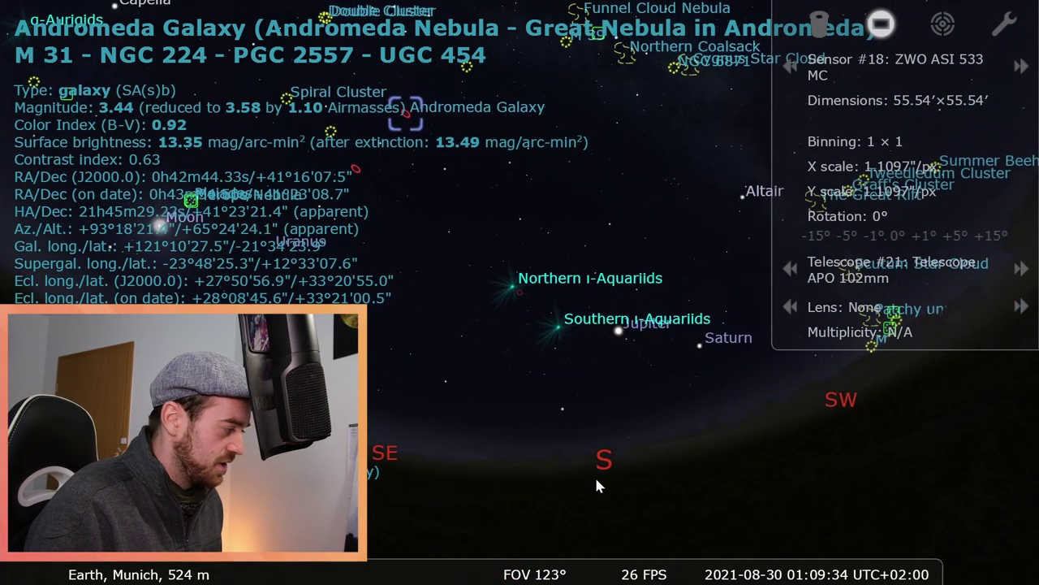
{"action": "scroll", "coordinate": [609, 406], "scroll_direction": "up", "scroll_amount": 4}
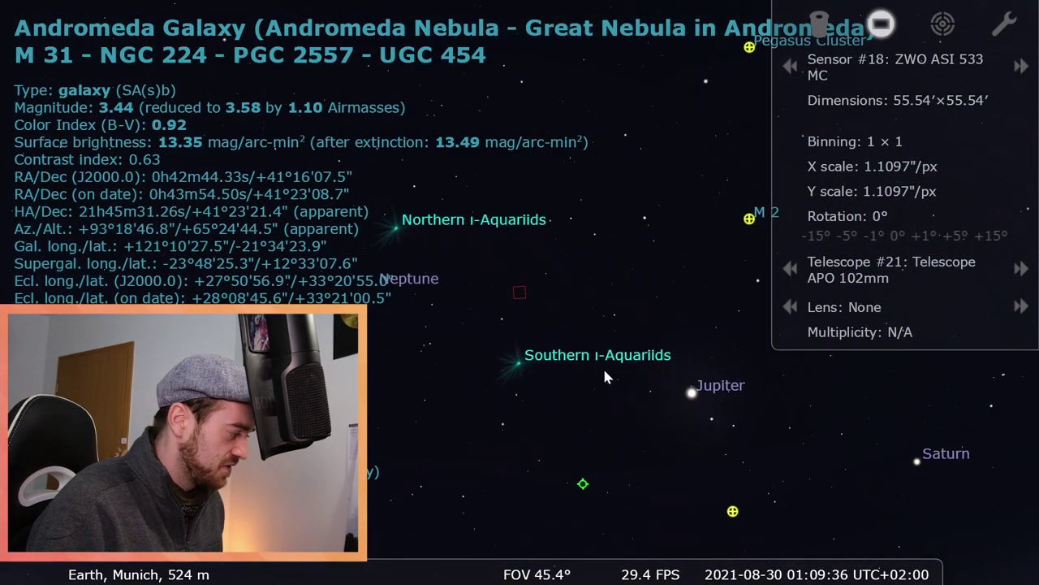
{"action": "left_click_drag", "start_coordinate": [619, 404], "coordinate": [576, 359]}
{"action": "scroll", "coordinate": [581, 378], "scroll_direction": "down", "scroll_amount": 3}
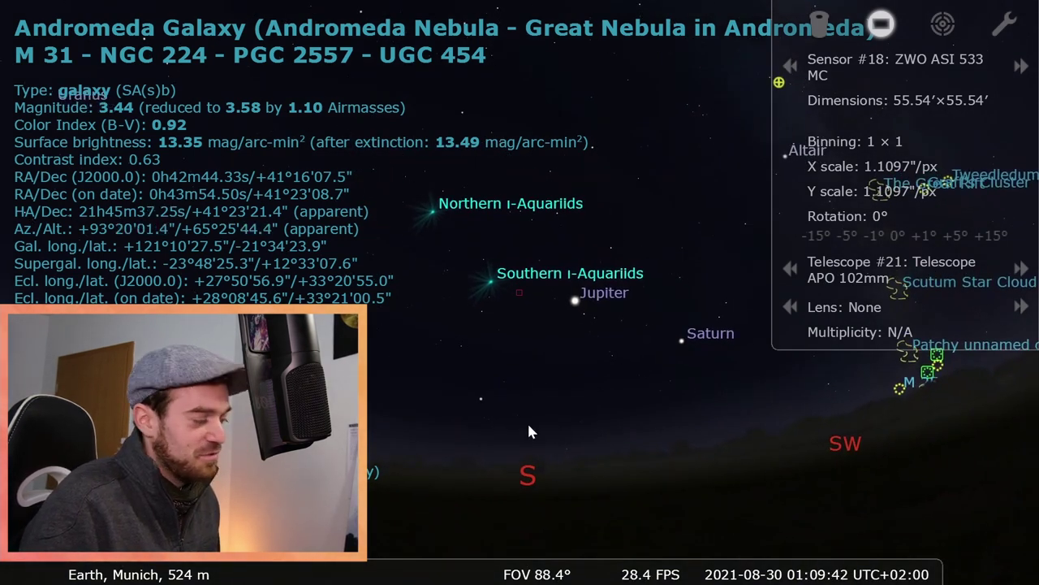
{"action": "scroll", "coordinate": [522, 387], "scroll_direction": "up", "scroll_amount": 5}
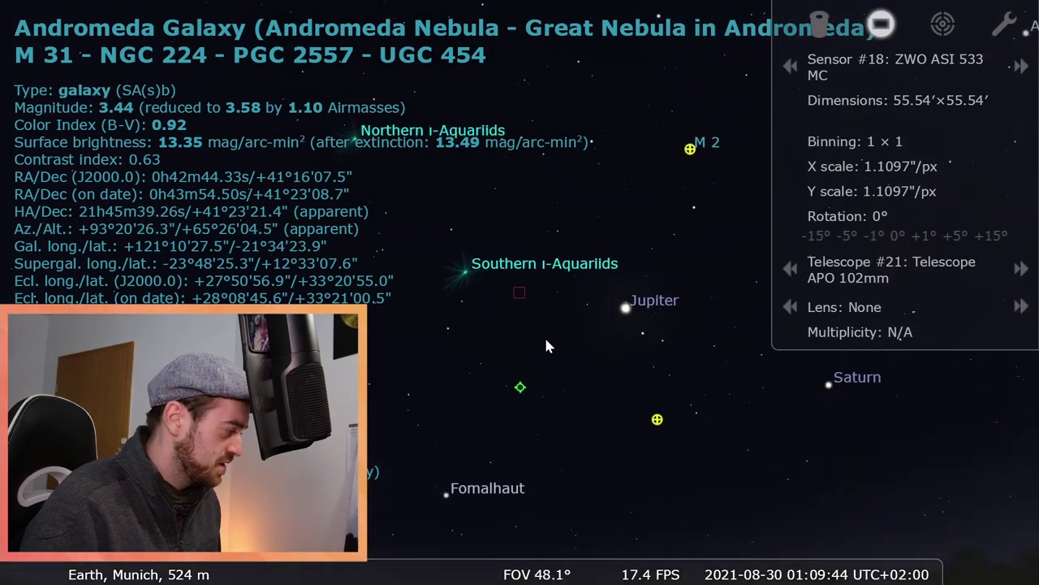
{"action": "left_click_drag", "start_coordinate": [653, 399], "coordinate": [538, 355]}
{"action": "scroll", "coordinate": [582, 366], "scroll_direction": "down", "scroll_amount": 1}
{"action": "left_click_drag", "start_coordinate": [687, 403], "coordinate": [575, 355]}
{"action": "left_click_drag", "start_coordinate": [636, 333], "coordinate": [619, 353]}
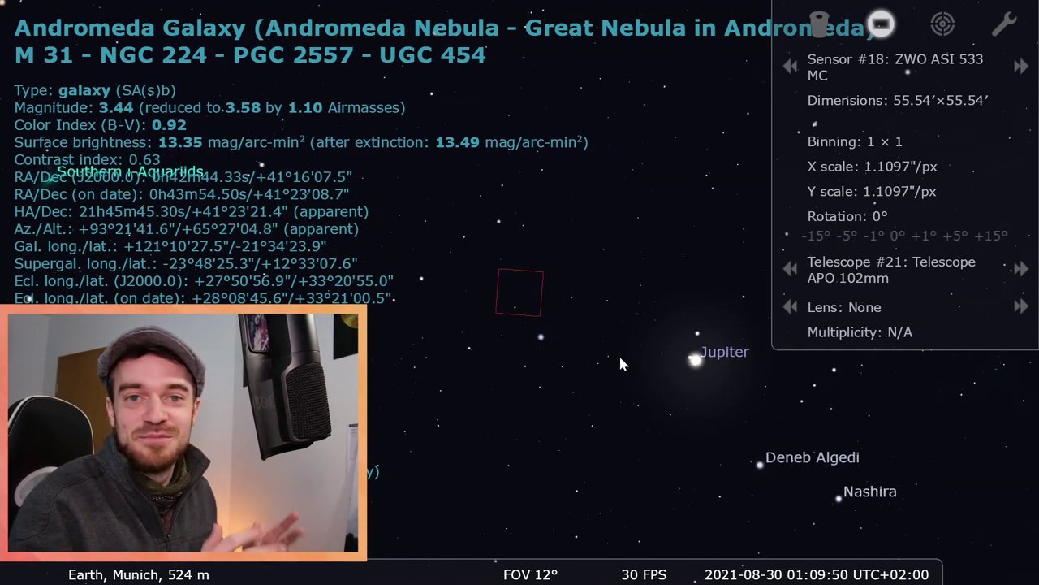
{"action": "scroll", "coordinate": [601, 333], "scroll_direction": "down", "scroll_amount": 3}
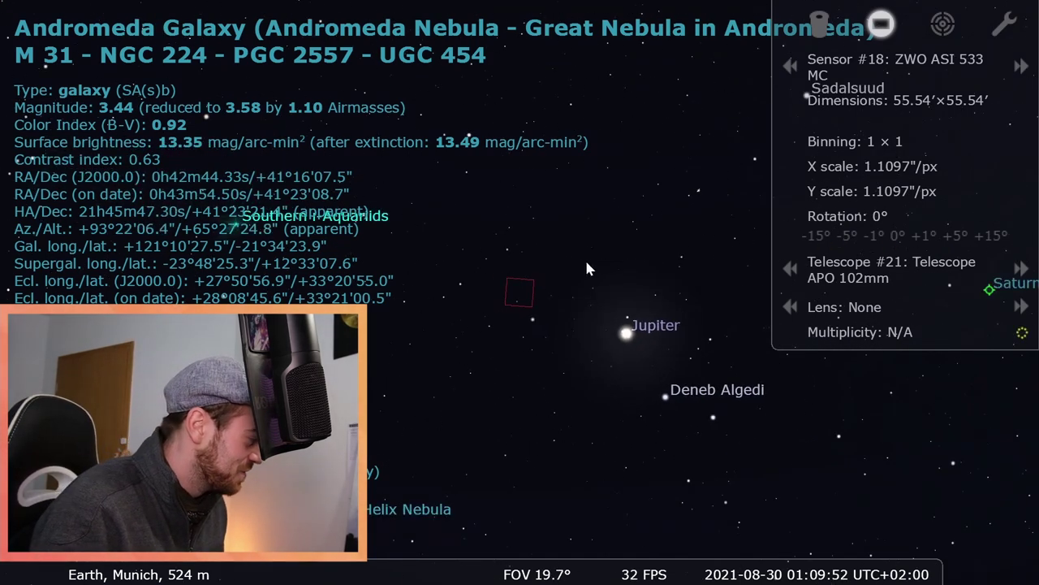
{"action": "left_click_drag", "start_coordinate": [571, 237], "coordinate": [492, 240]}
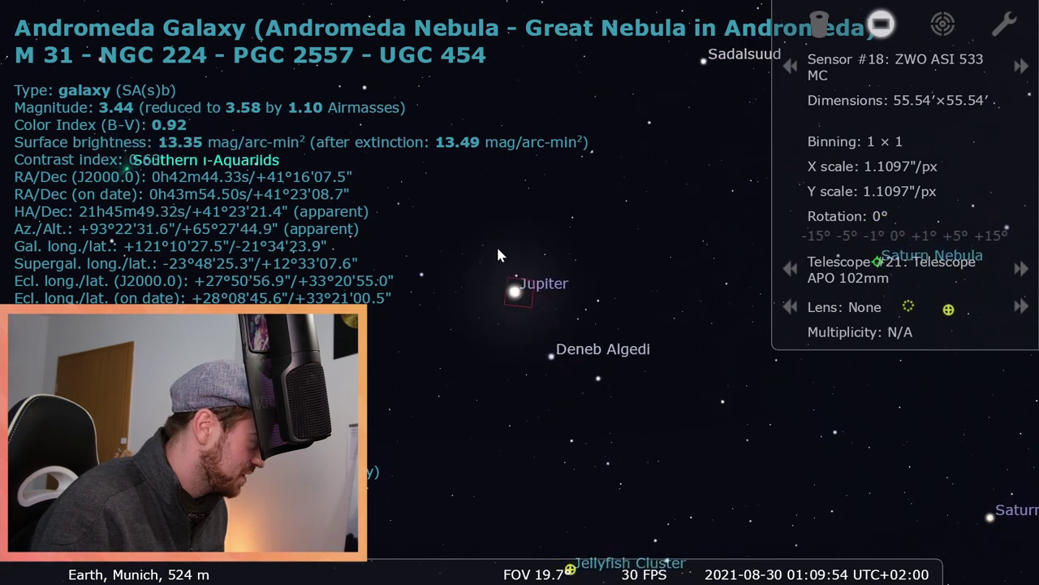
Zoom in on Jupiter, then back out to about 63° FOV over the south-western horizon.
{"action": "scroll", "coordinate": [601, 328], "scroll_direction": "up", "scroll_amount": 4}
{"action": "scroll", "coordinate": [600, 328], "scroll_direction": "up", "scroll_amount": 4}
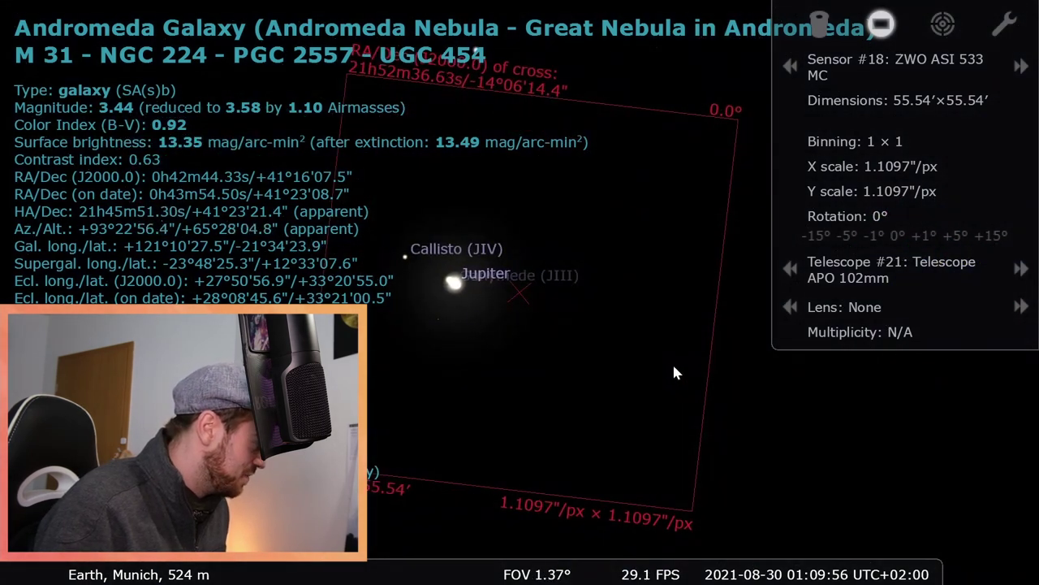
{"action": "scroll", "coordinate": [677, 371], "scroll_direction": "down", "scroll_amount": 2}
{"action": "scroll", "coordinate": [686, 374], "scroll_direction": "down", "scroll_amount": 4}
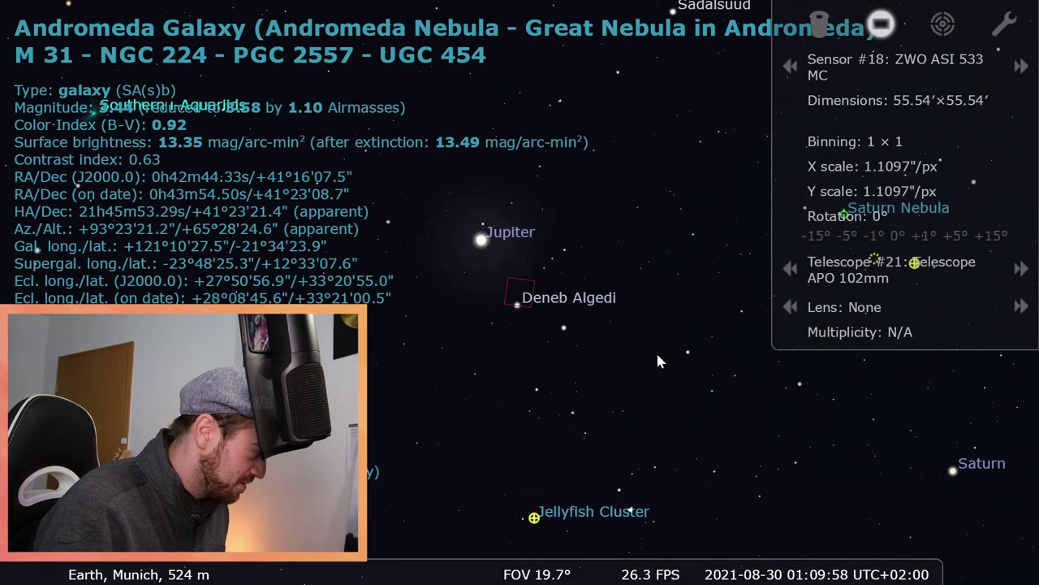
{"action": "scroll", "coordinate": [641, 299], "scroll_direction": "down", "scroll_amount": 2}
{"action": "scroll", "coordinate": [657, 321], "scroll_direction": "down", "scroll_amount": 3}
{"action": "left_click_drag", "start_coordinate": [680, 341], "coordinate": [621, 358]}
Rewind time to about 21:14 on 2021-08-29 and resume normal time flow.
{"action": "mouse_move", "coordinate": [630, 574]}
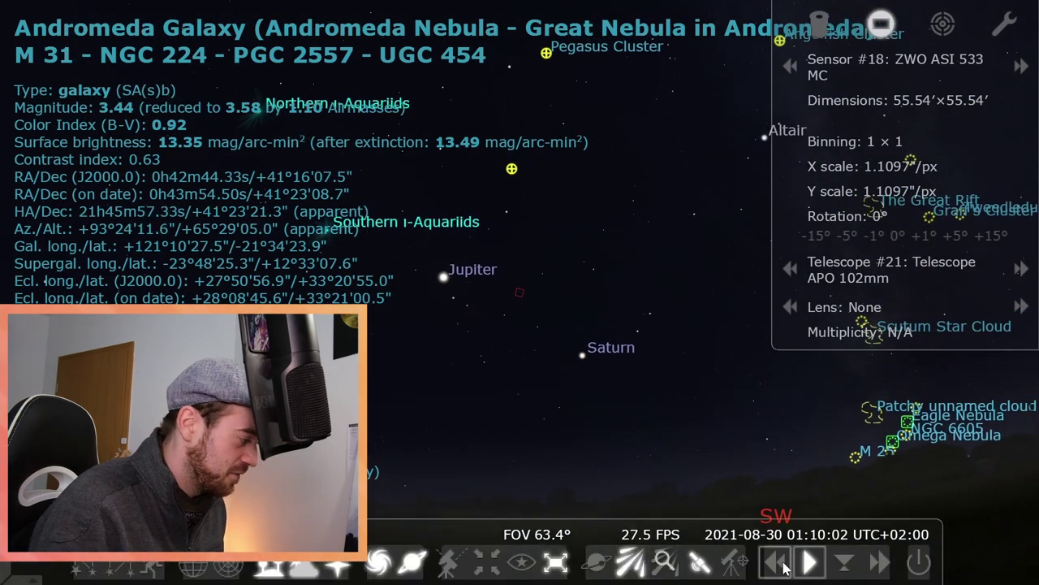
{"action": "left_click", "coordinate": [781, 568]}
{"action": "left_click", "coordinate": [780, 569]}
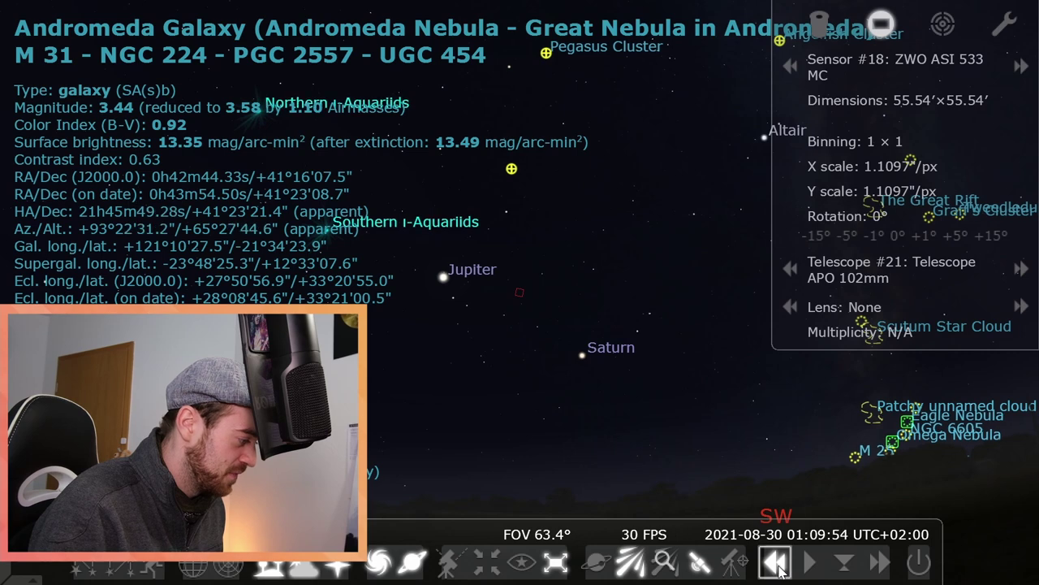
{"action": "left_click", "coordinate": [779, 570]}
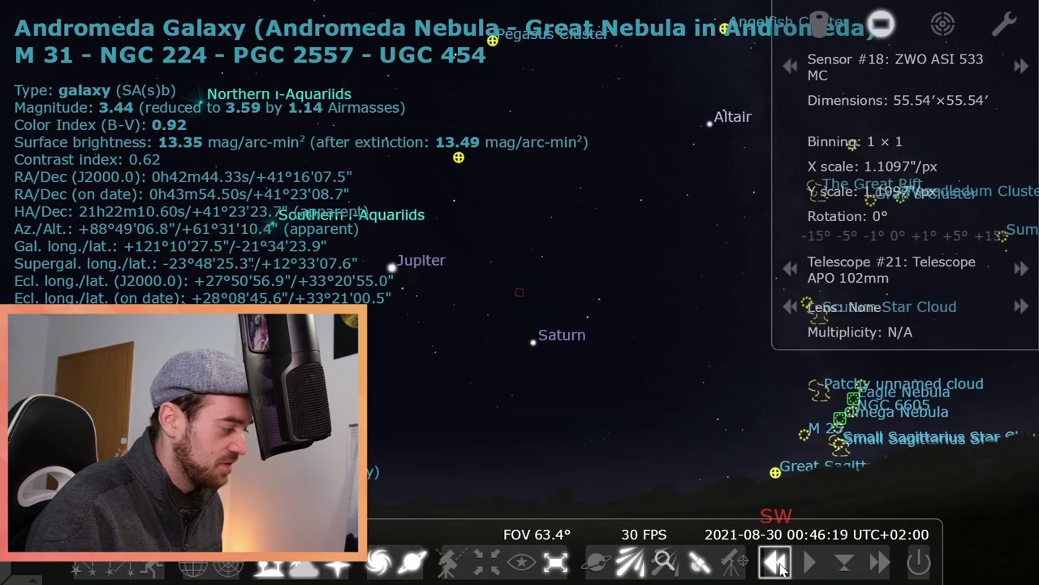
{"action": "left_click", "coordinate": [779, 569]}
{"action": "left_click", "coordinate": [806, 563]}
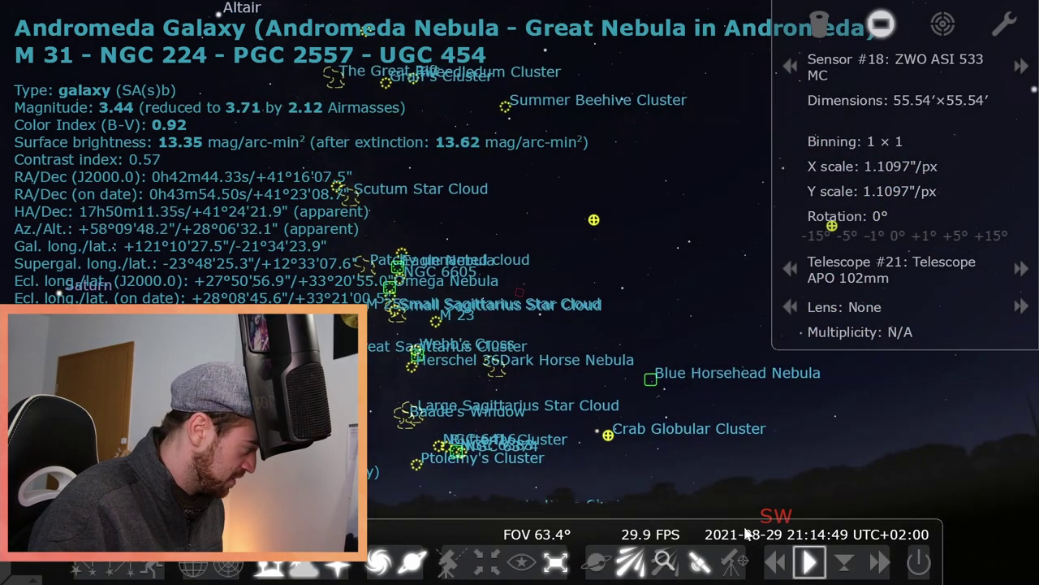
Pan to the southern sky and place the Omega Nebula in Sagittarius inside the sensor frame.
{"action": "key", "text": "Right"}
{"action": "key", "text": "Left"}
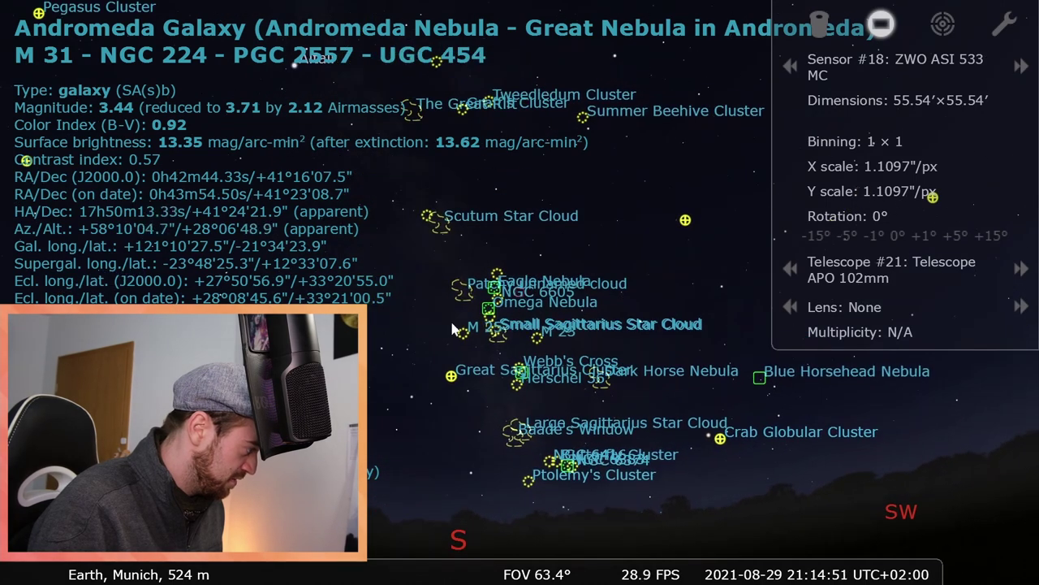
{"action": "key", "text": "Left"}
{"action": "scroll", "coordinate": [524, 297], "scroll_direction": "down", "scroll_amount": 2}
{"action": "scroll", "coordinate": [484, 356], "scroll_direction": "up", "scroll_amount": 4}
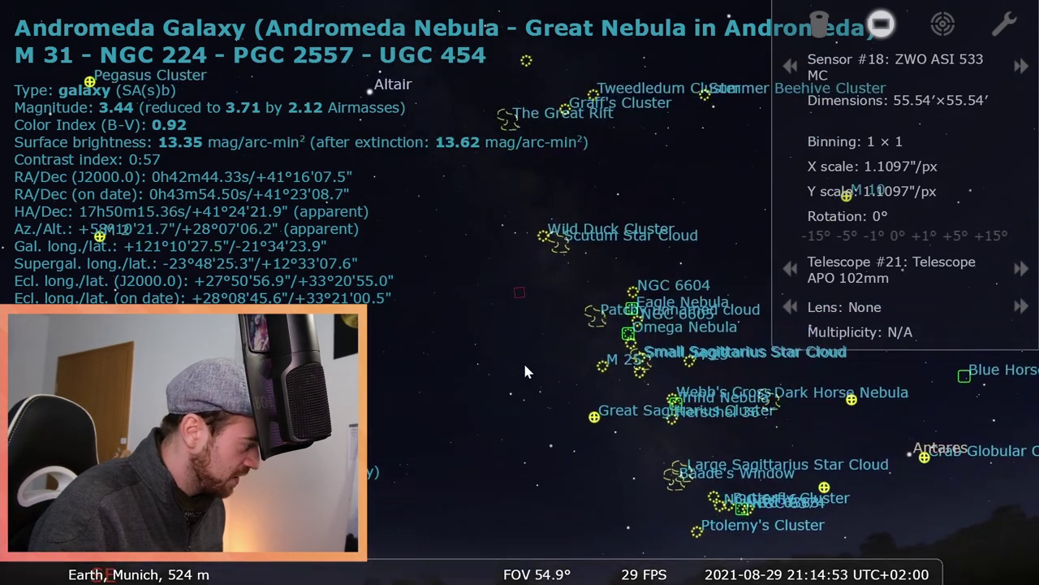
{"action": "scroll", "coordinate": [519, 361], "scroll_direction": "up", "scroll_amount": 2}
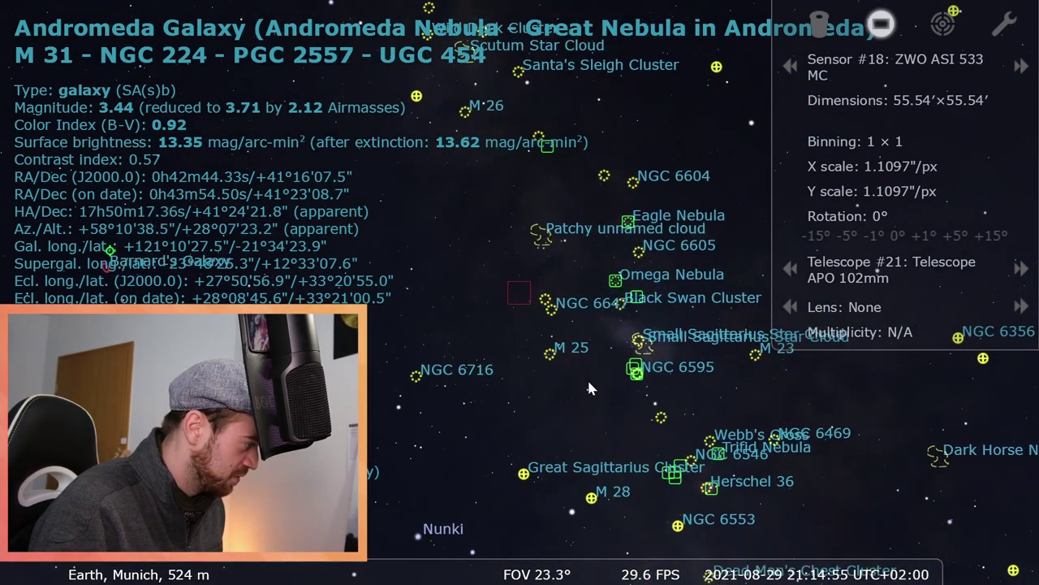
{"action": "scroll", "coordinate": [594, 376], "scroll_direction": "up", "scroll_amount": 3}
{"action": "left_click_drag", "start_coordinate": [652, 247], "coordinate": [564, 322]}
{"action": "scroll", "coordinate": [605, 306], "scroll_direction": "up", "scroll_amount": 2}
{"action": "scroll", "coordinate": [564, 328], "scroll_direction": "up", "scroll_amount": 5}
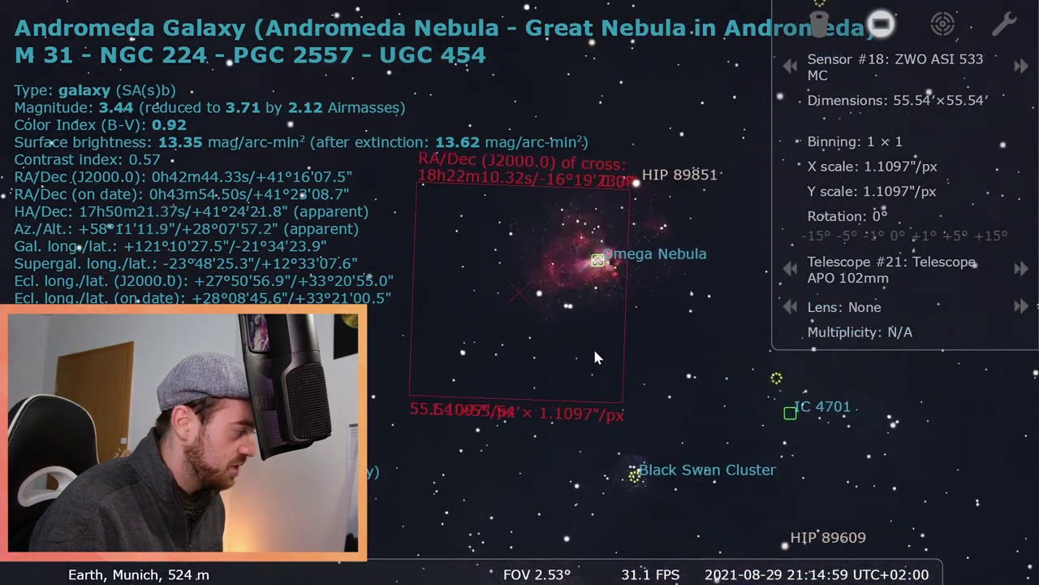
{"action": "left_click_drag", "start_coordinate": [650, 349], "coordinate": [578, 383]}
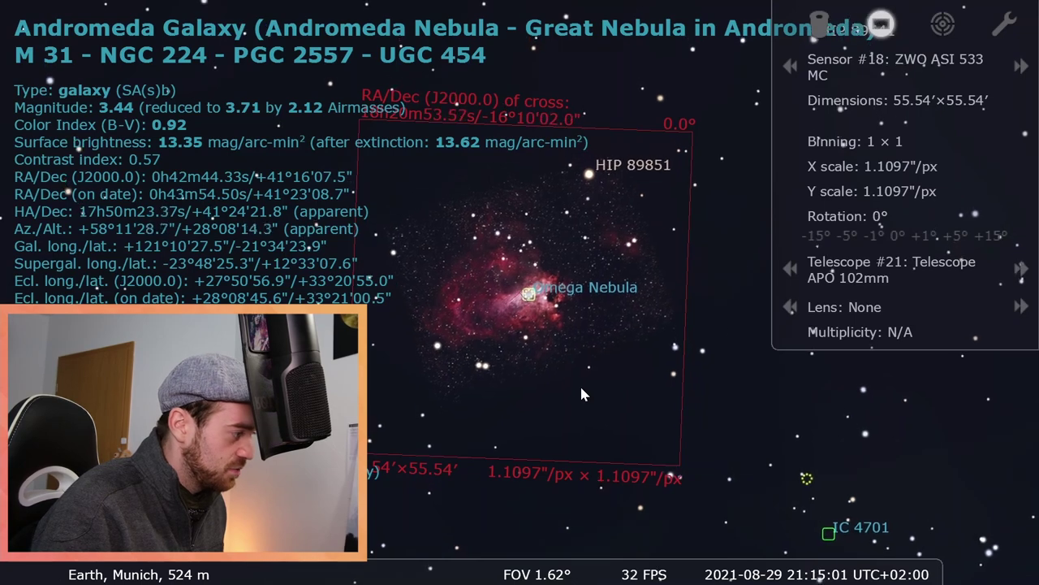
Switch the sensor to the ZWO ASI183 and recentre on the Andromeda Galaxy.
{"action": "left_click", "coordinate": [790, 65]}
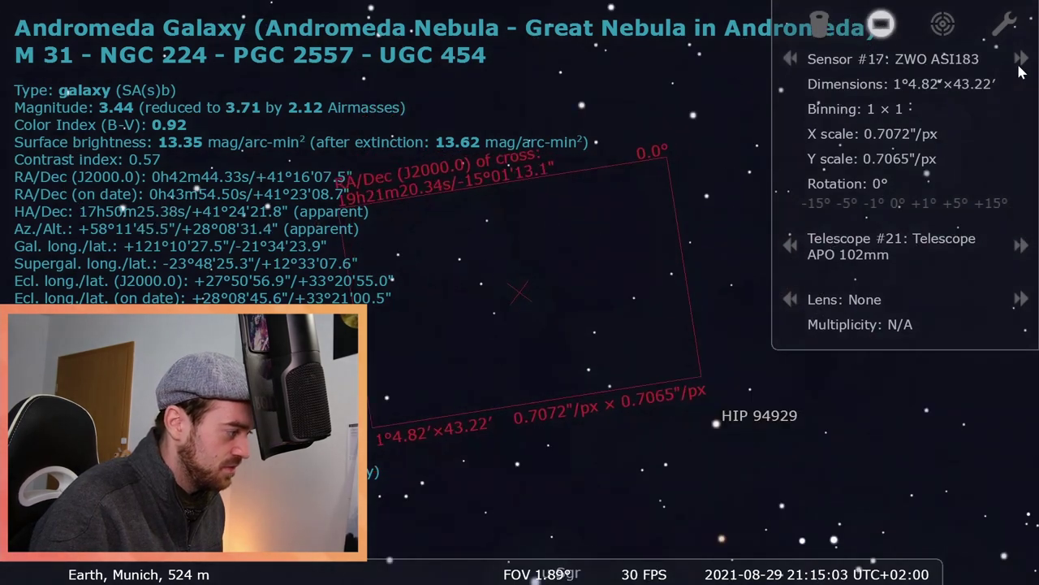
{"action": "key", "text": "space"}
{"action": "scroll", "coordinate": [696, 257], "scroll_direction": "down", "scroll_amount": 3}
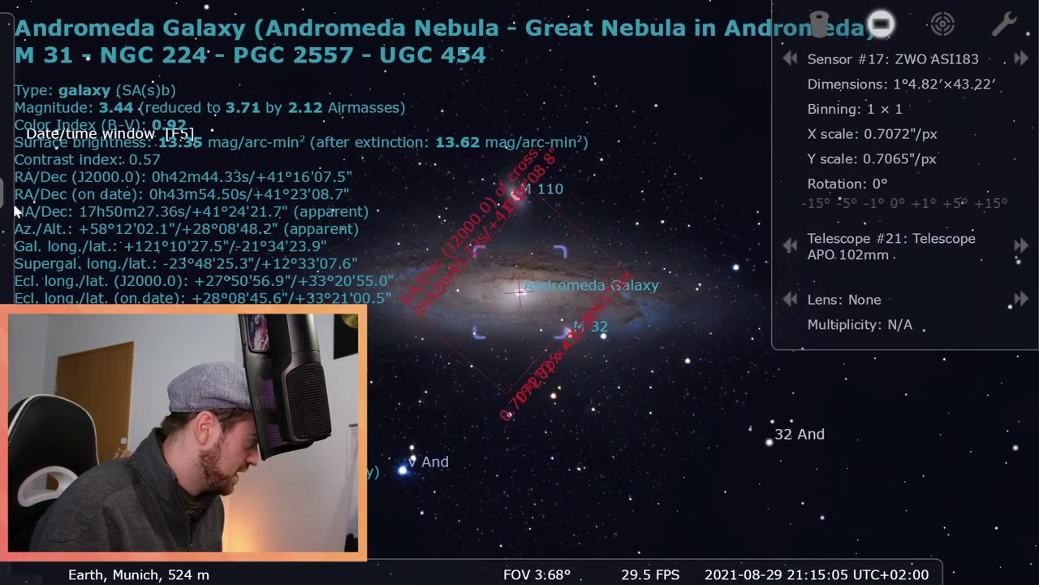
Search 'Omega', go to the Omega Nebula (M 17), and zoom until the ASI183 frame surrounds it.
{"action": "left_click", "coordinate": [47, 276]}
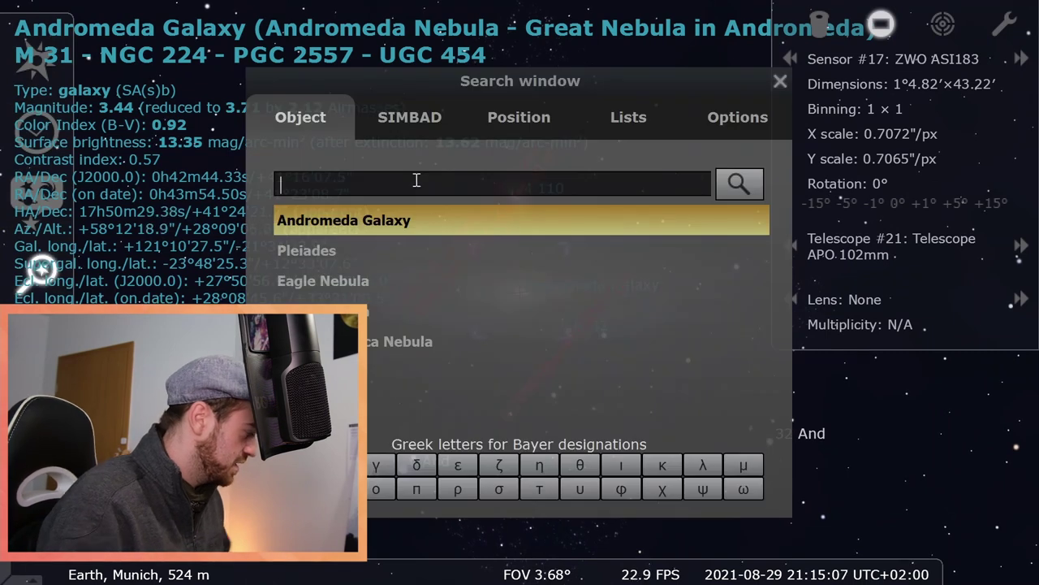
{"action": "type", "text": "Omega"}
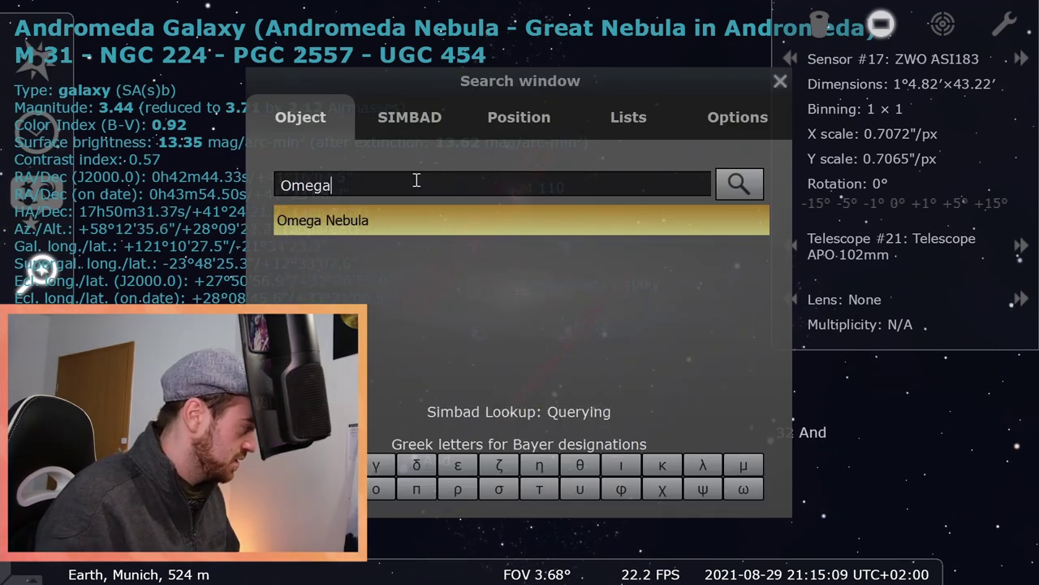
{"action": "left_click", "coordinate": [398, 213]}
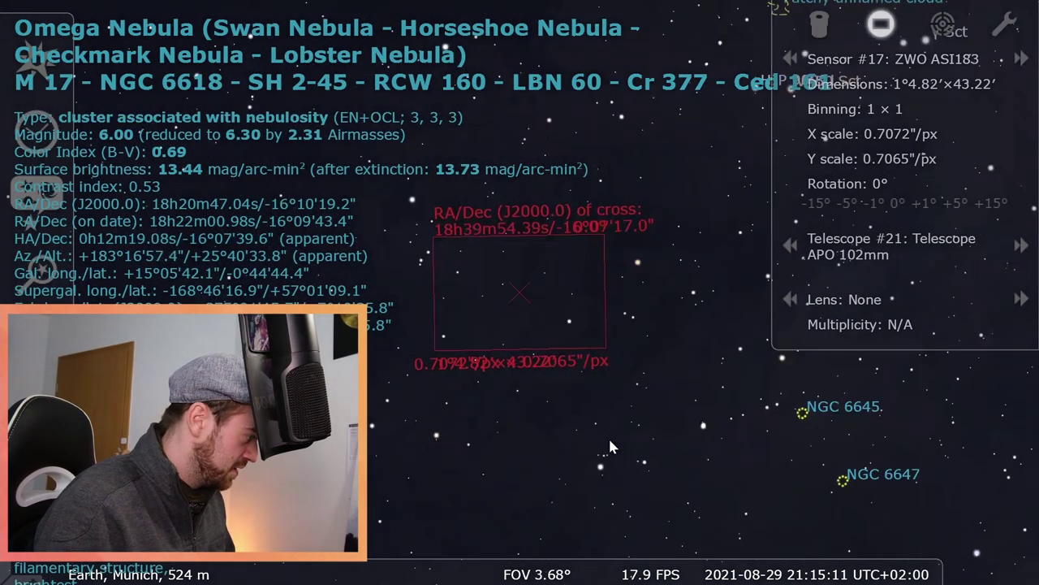
{"action": "scroll", "coordinate": [614, 351], "scroll_direction": "up", "scroll_amount": 5}
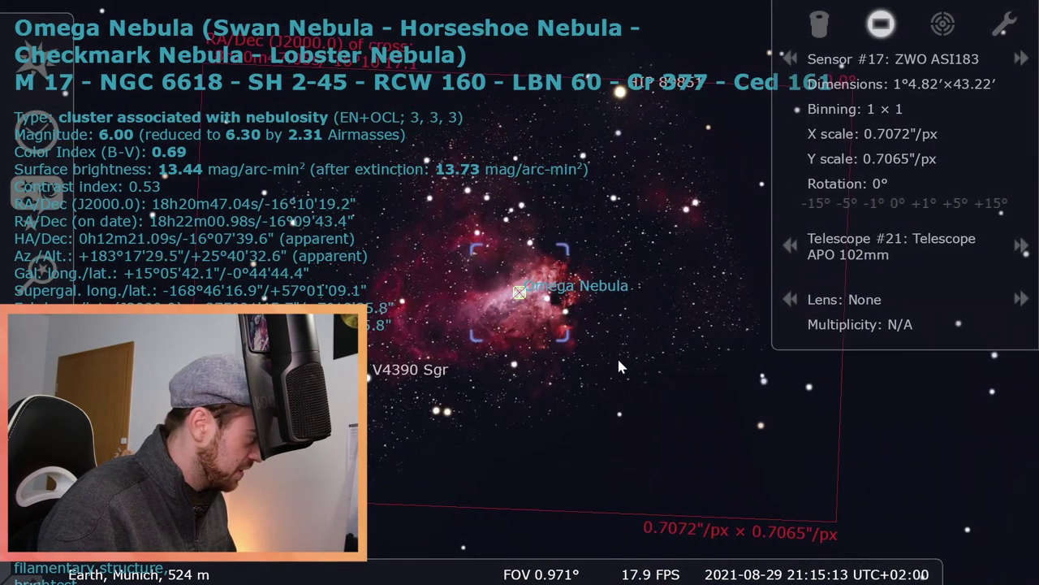
{"action": "scroll", "coordinate": [614, 352], "scroll_direction": "down", "scroll_amount": 1}
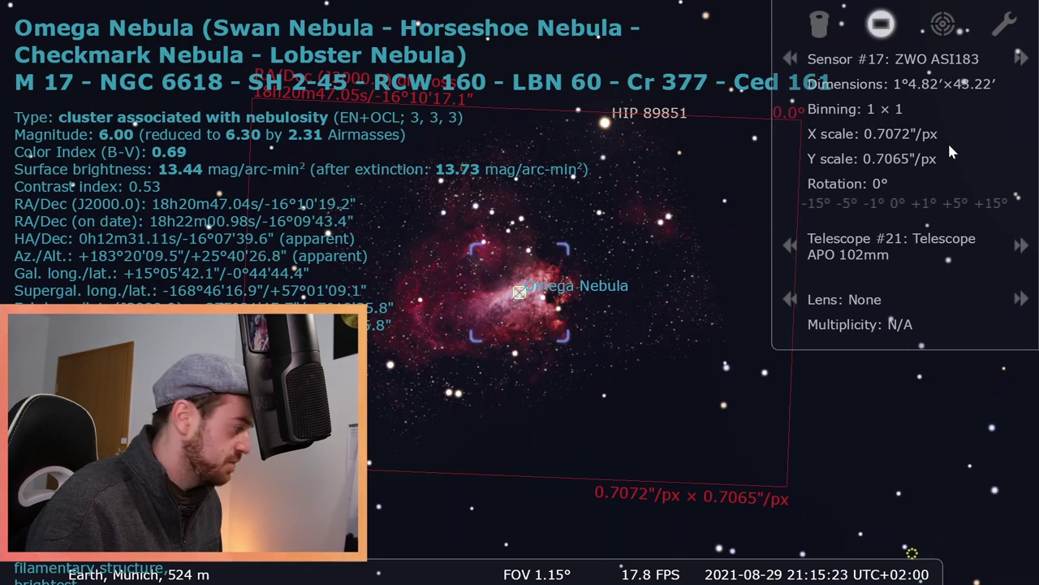
{"action": "scroll", "coordinate": [605, 390], "scroll_direction": "up", "scroll_amount": 2}
{"action": "scroll", "coordinate": [608, 398], "scroll_direction": "down", "scroll_amount": 3}
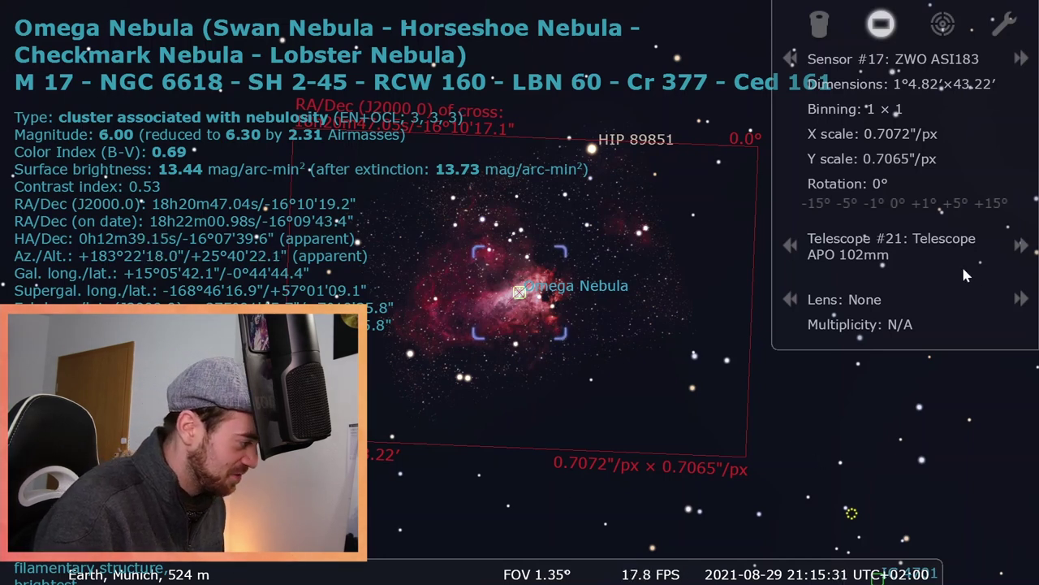
Cycle the lens through the options to Barlow 2x and fit the Omega Nebula in the frame.
{"action": "left_click", "coordinate": [1021, 299]}
{"action": "left_click", "coordinate": [1020, 299]}
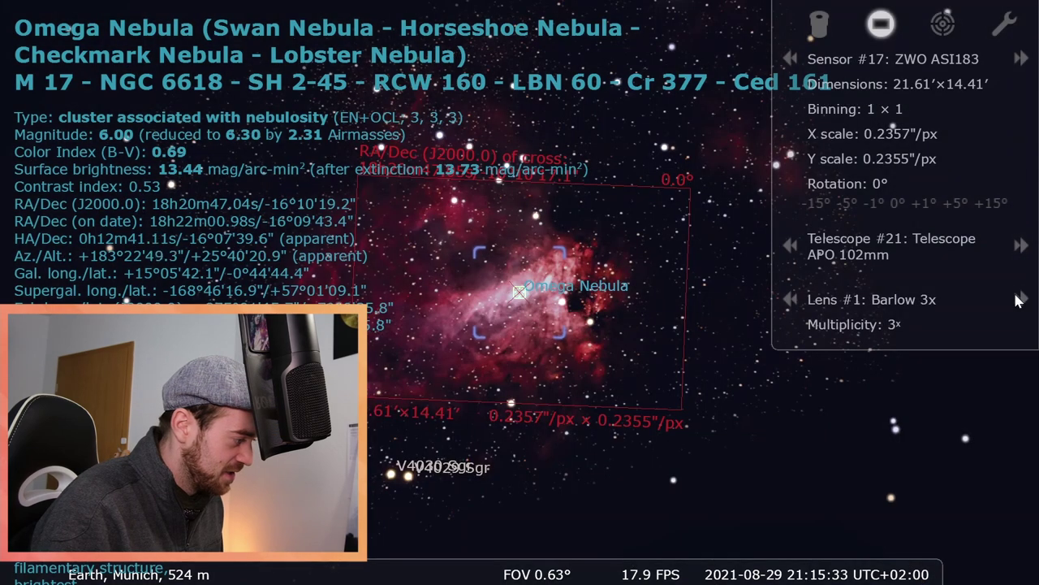
{"action": "left_click", "coordinate": [1021, 299]}
{"action": "left_click", "coordinate": [1020, 299]}
{"action": "left_click", "coordinate": [1020, 299]}
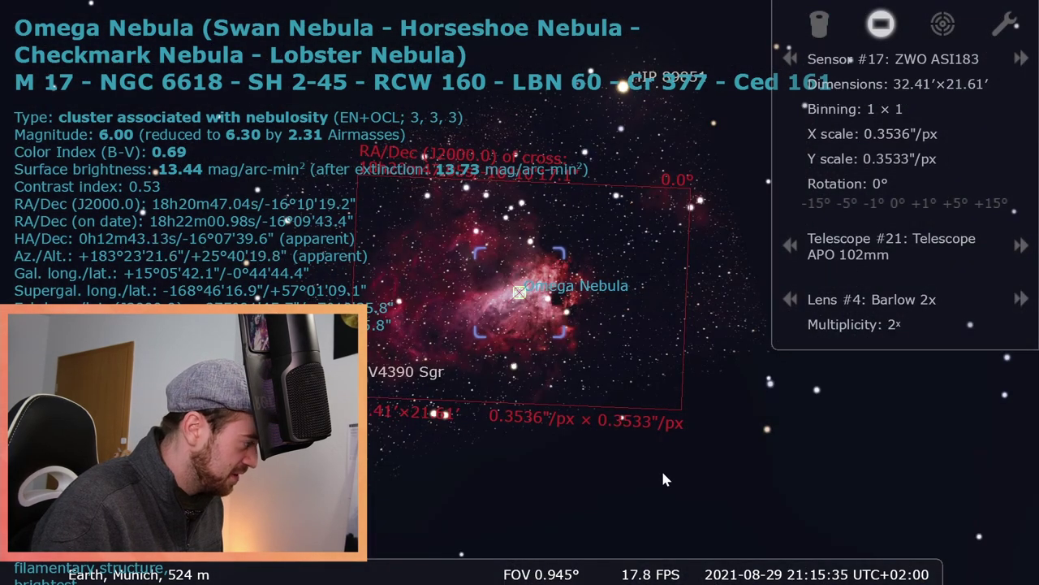
{"action": "left_click_drag", "start_coordinate": [688, 455], "coordinate": [732, 476]}
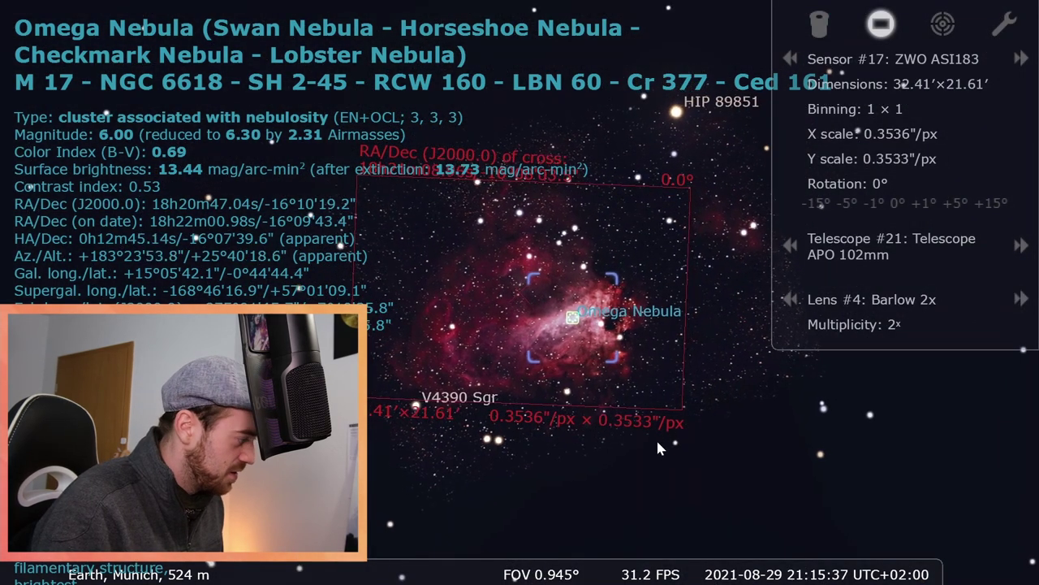
{"action": "scroll", "coordinate": [648, 441], "scroll_direction": "up", "scroll_amount": 3}
{"action": "scroll", "coordinate": [654, 416], "scroll_direction": "down", "scroll_amount": 1}
{"action": "scroll", "coordinate": [653, 412], "scroll_direction": "down", "scroll_amount": 1}
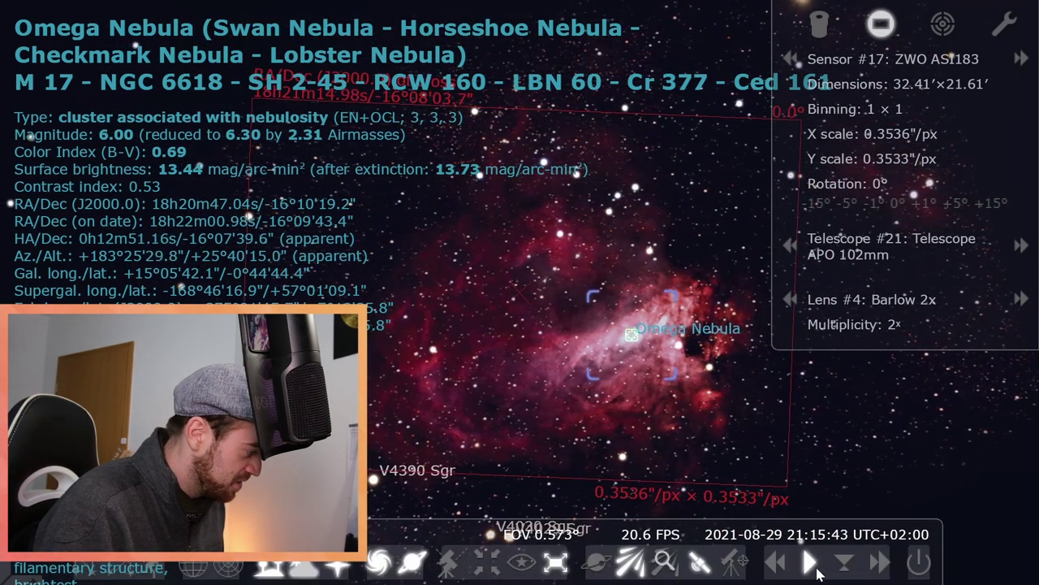
Pause time, check the framing by zooming, and step the lens to the F/8 Reducer.
{"action": "left_click", "coordinate": [810, 562]}
{"action": "scroll", "coordinate": [569, 399], "scroll_direction": "up", "scroll_amount": 3}
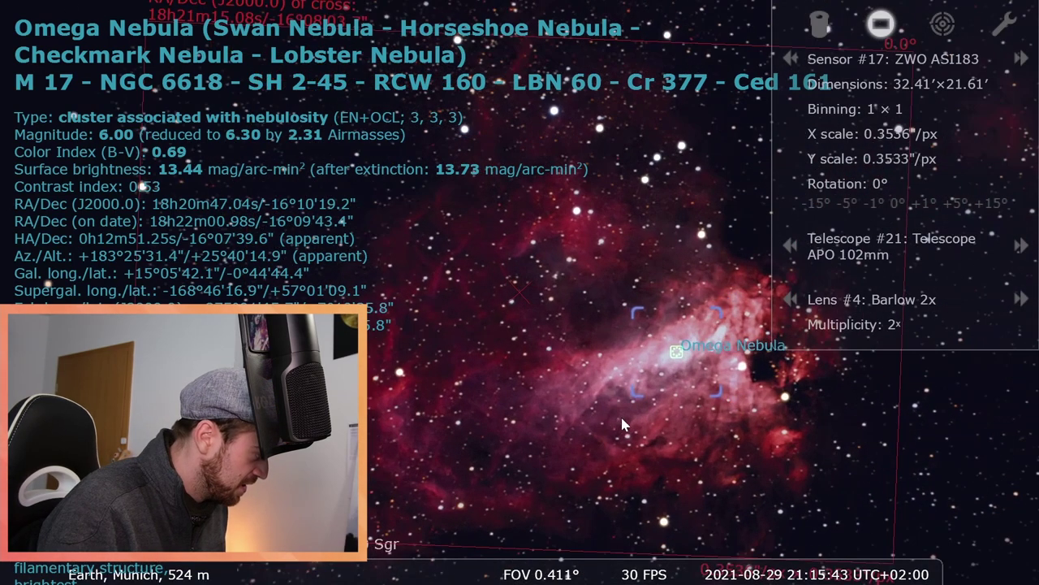
{"action": "scroll", "coordinate": [577, 228], "scroll_direction": "down", "scroll_amount": 3}
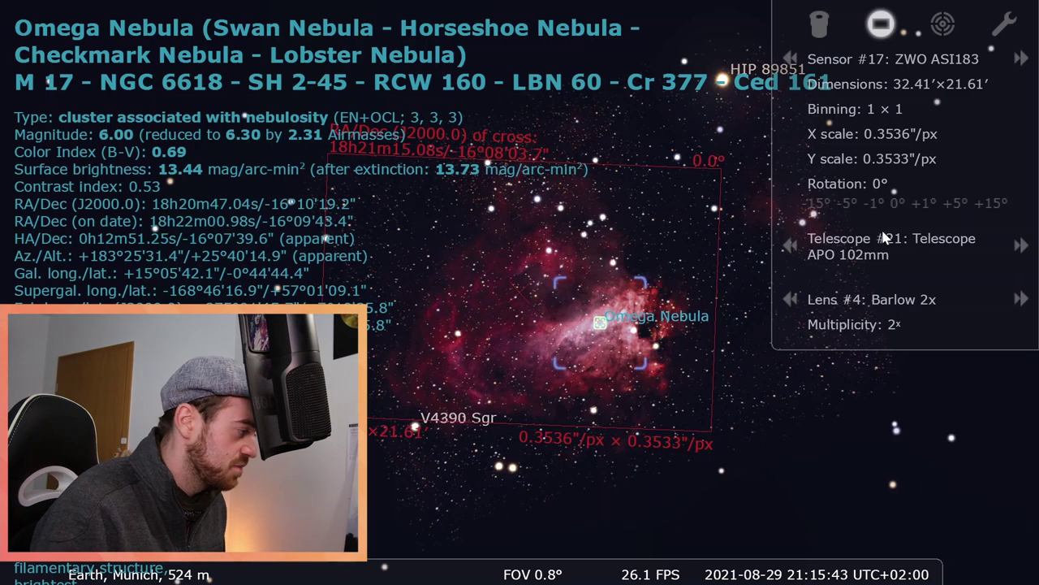
{"action": "left_click", "coordinate": [791, 301]}
Step the lens back past Barlow 2x to None, leaving only the ASI183 on APO 102mm.
{"action": "left_click", "coordinate": [1023, 300]}
{"action": "left_click", "coordinate": [1023, 300]}
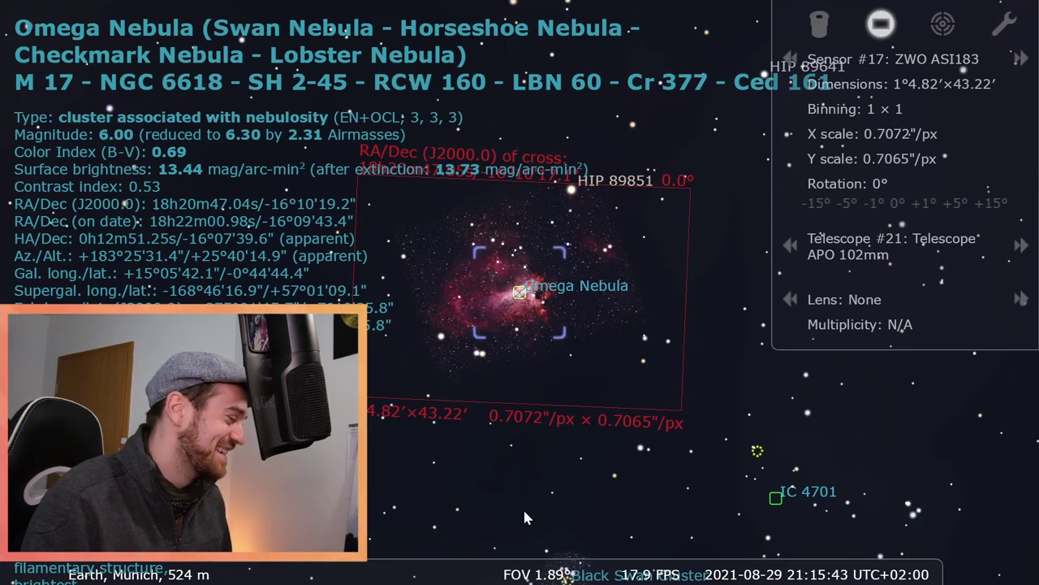
Zoom out and back in around the Omega Nebula's no-lens ASI183 frame to compare with the photo.
{"action": "scroll", "coordinate": [503, 428], "scroll_direction": "down", "scroll_amount": 3}
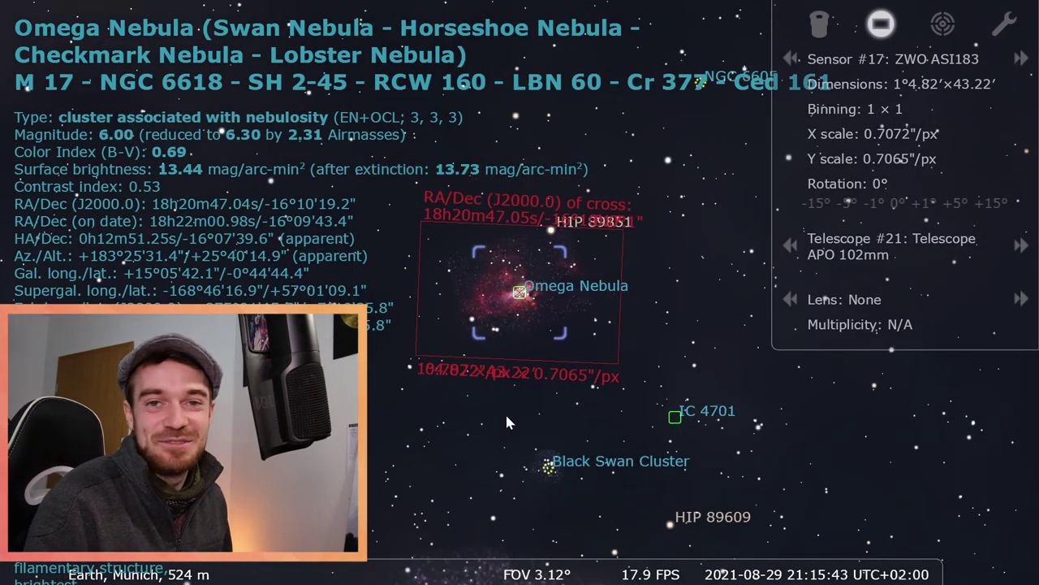
{"action": "scroll", "coordinate": [581, 380], "scroll_direction": "down", "scroll_amount": 2}
{"action": "scroll", "coordinate": [582, 333], "scroll_direction": "up", "scroll_amount": 4}
{"action": "scroll", "coordinate": [687, 337], "scroll_direction": "up", "scroll_amount": 3}
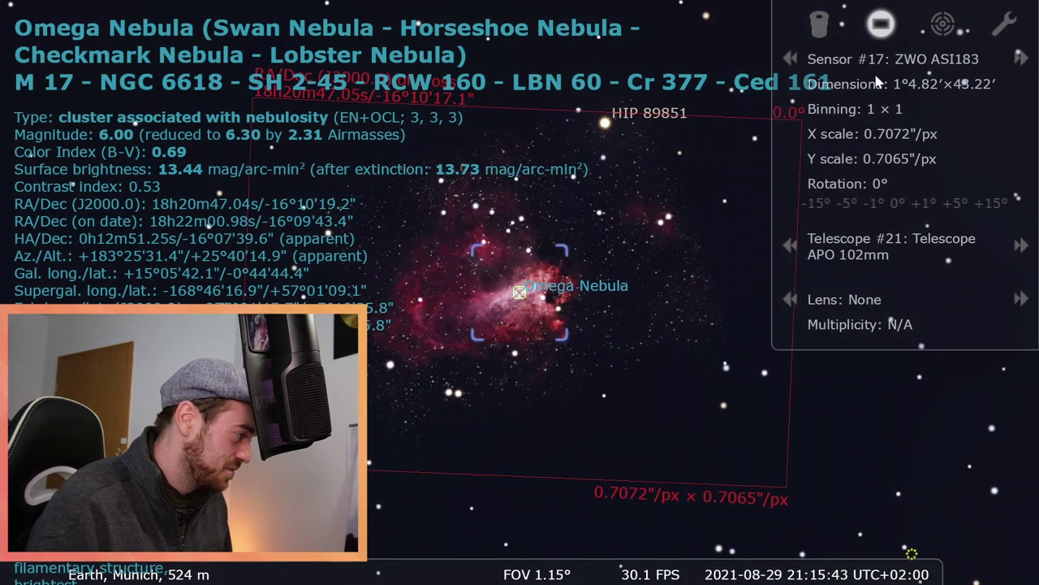